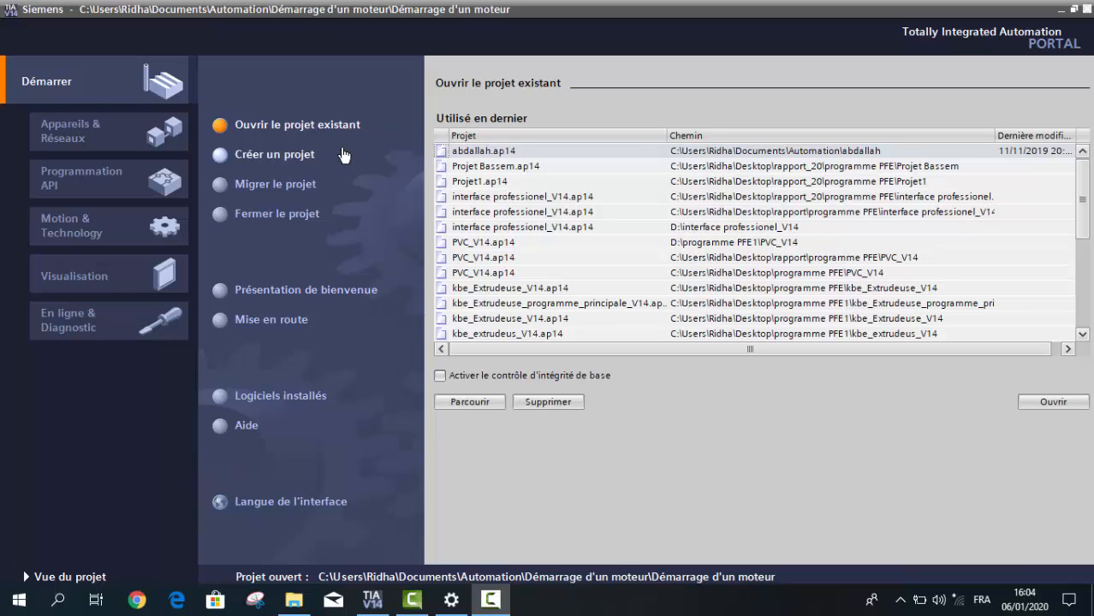
Try to create a new project named "Démarrage d'un moteur" with version V14 SP1
click(304, 160)
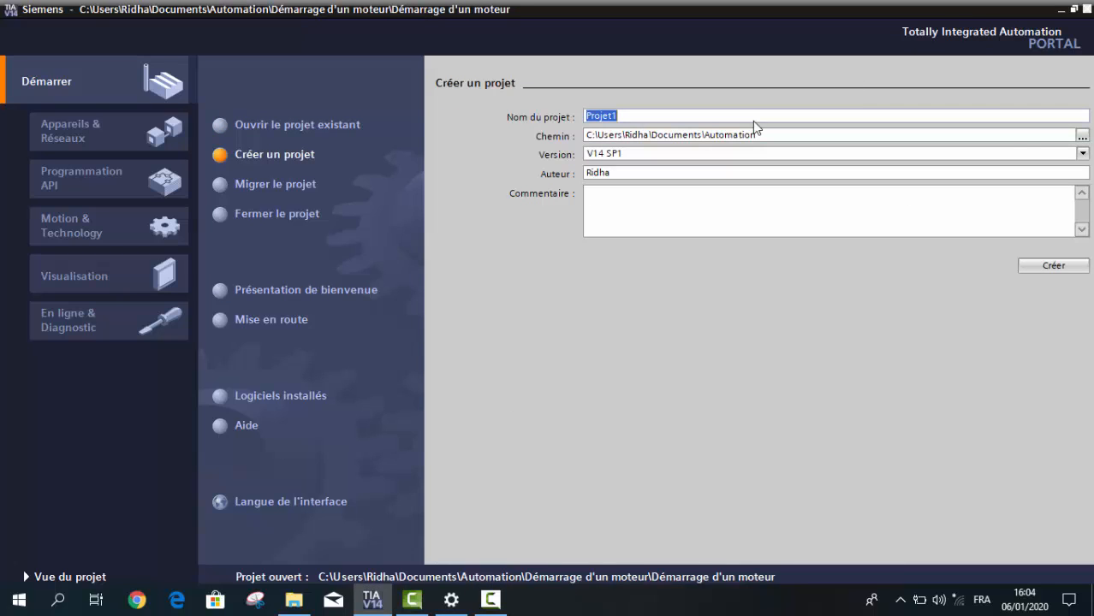
text(Démarrage d'un)
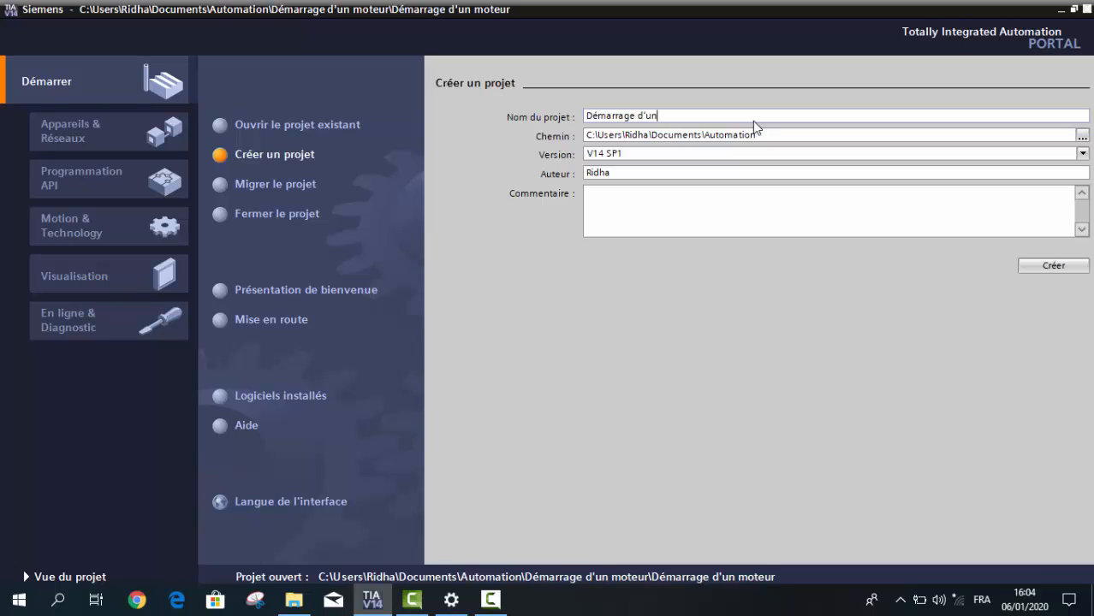
text( moteur)
click(646, 135)
click(649, 154)
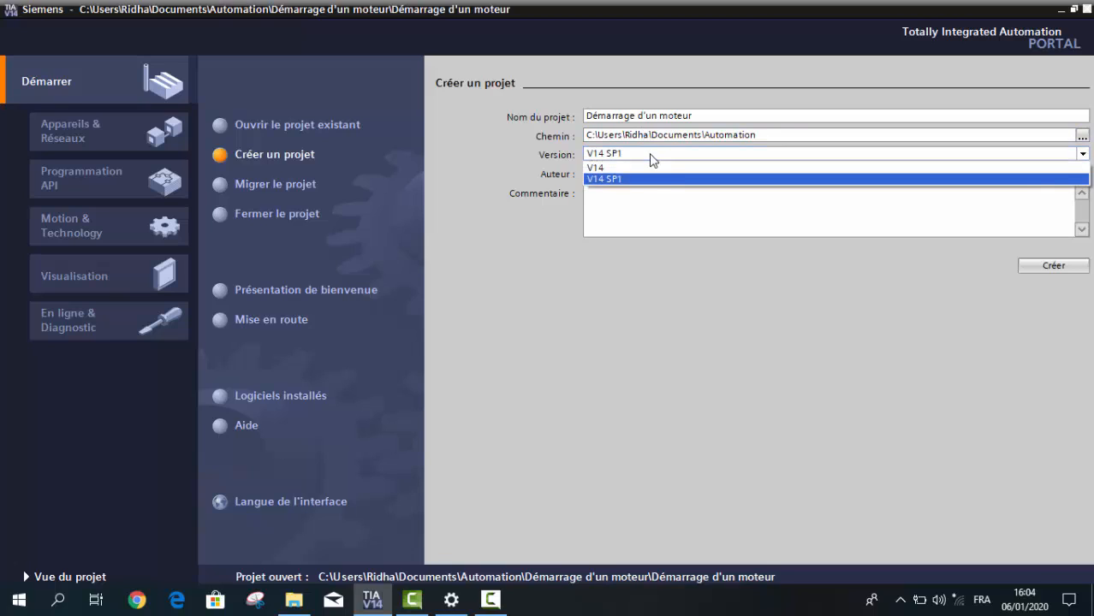
click(650, 155)
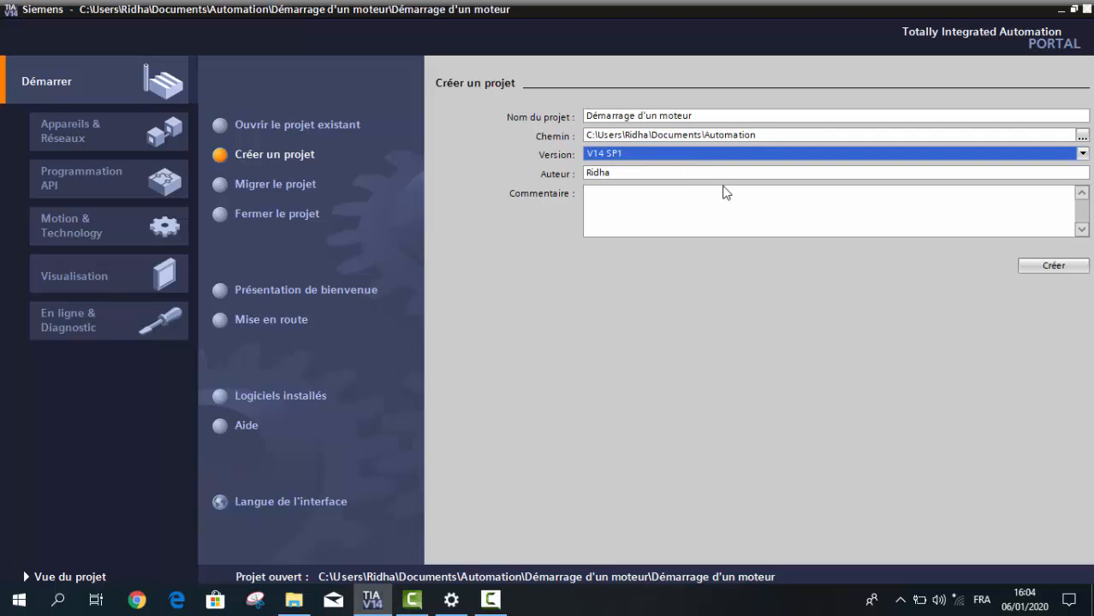
click(1051, 267)
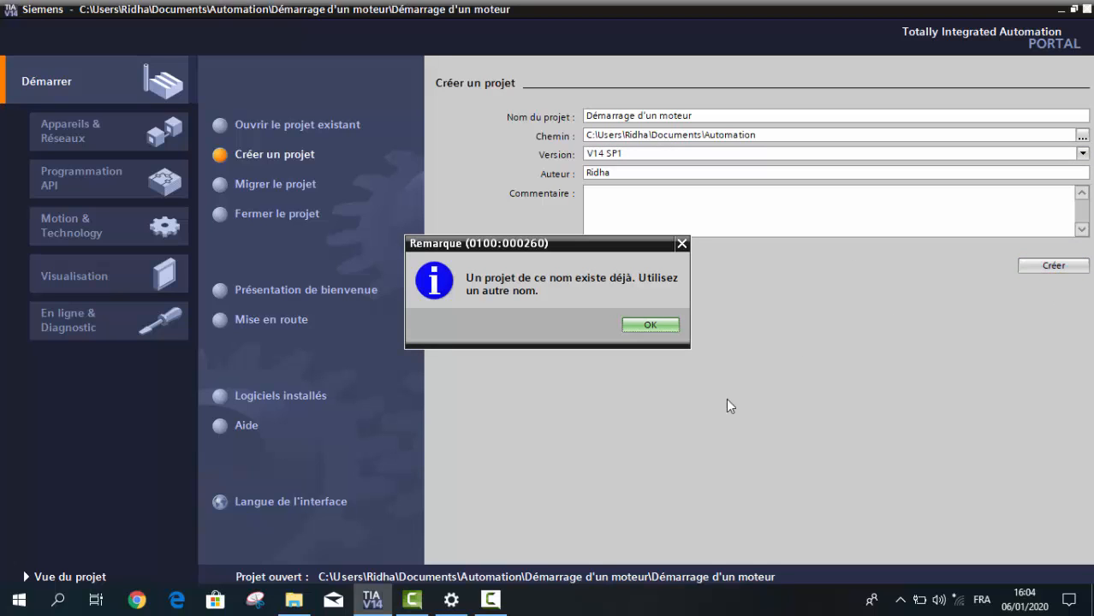
Dismiss the notice, change the project name to "Démarrage de moteur" and create the project
click(653, 325)
click(666, 117)
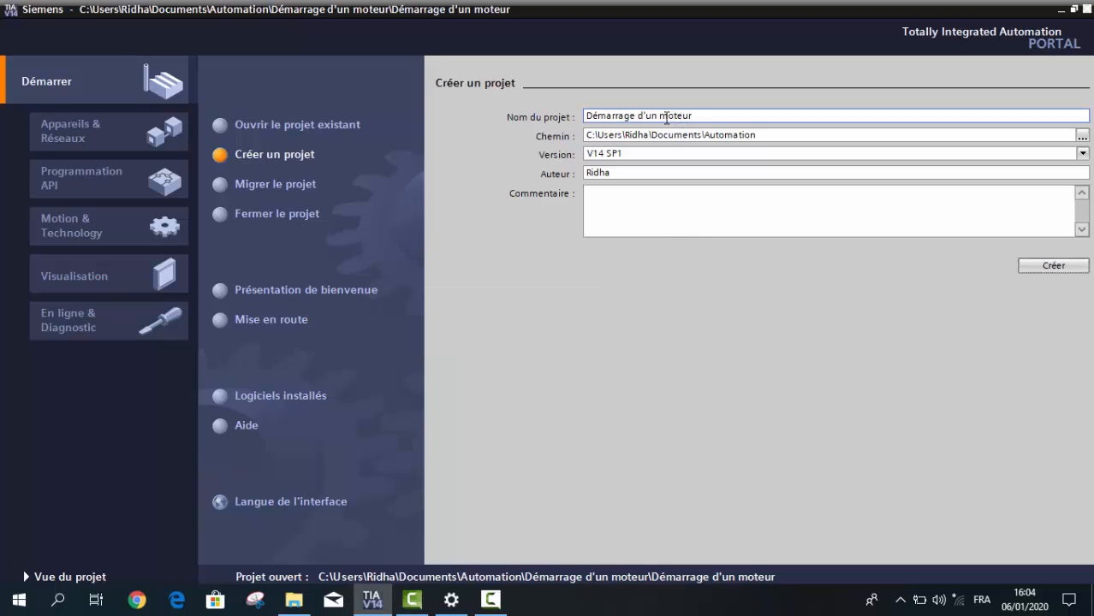
key(Left)
key(Left)
key(BackSpace)
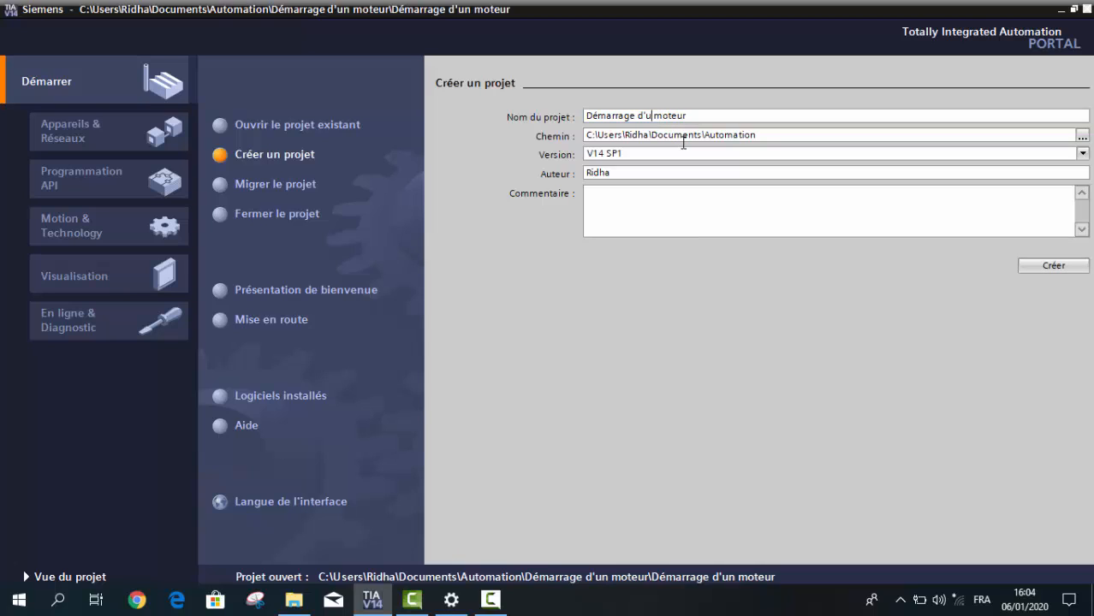
key(BackSpace)
key(BackSpace)
text(e)
click(1058, 264)
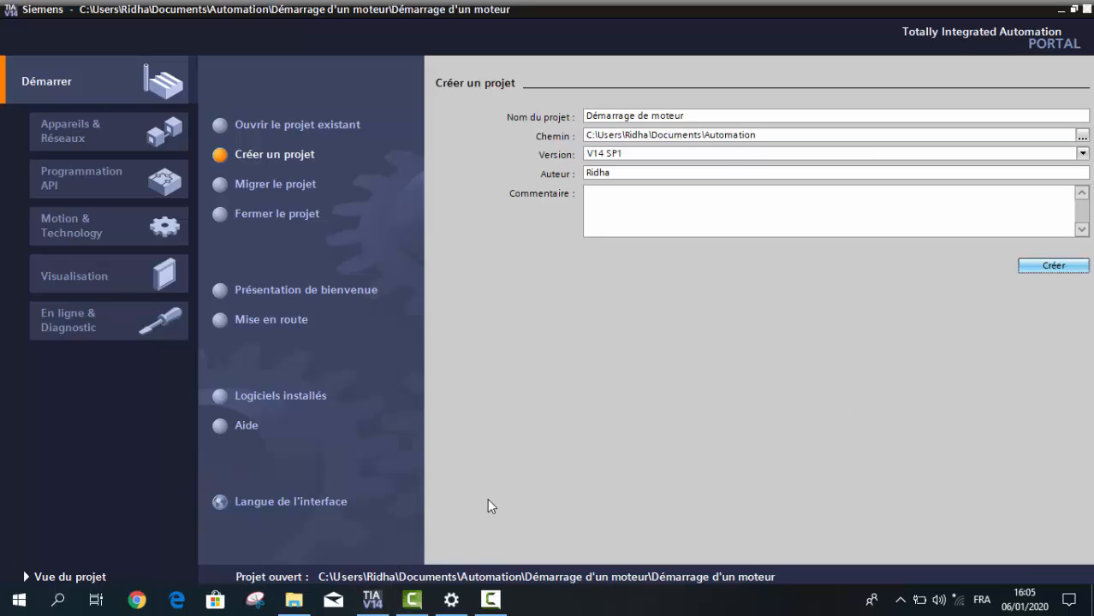
mouse_move(498, 601)
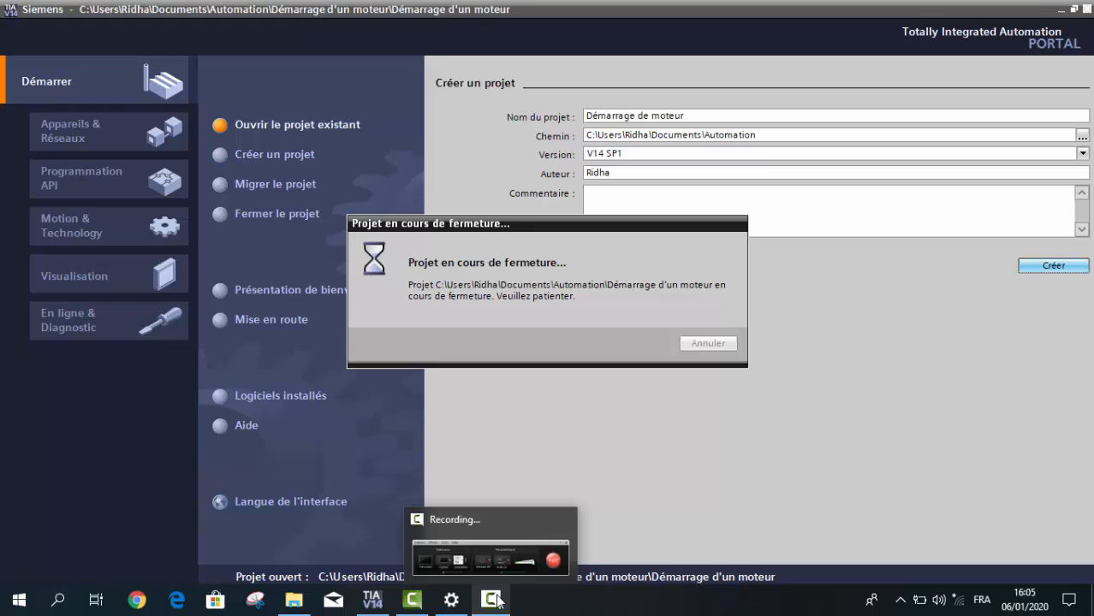
click(498, 602)
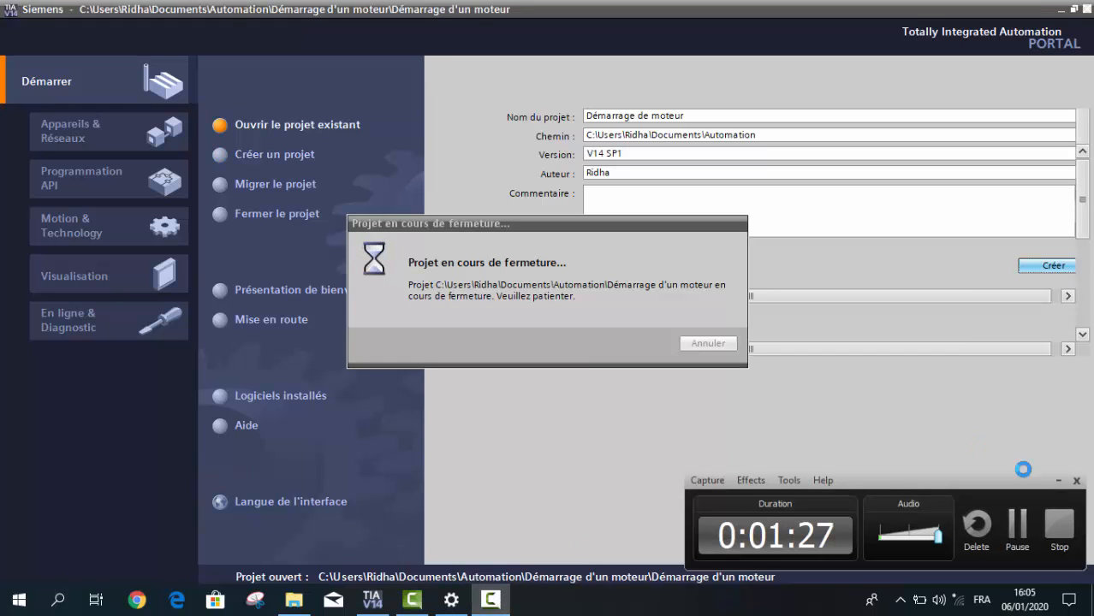
click(1022, 531)
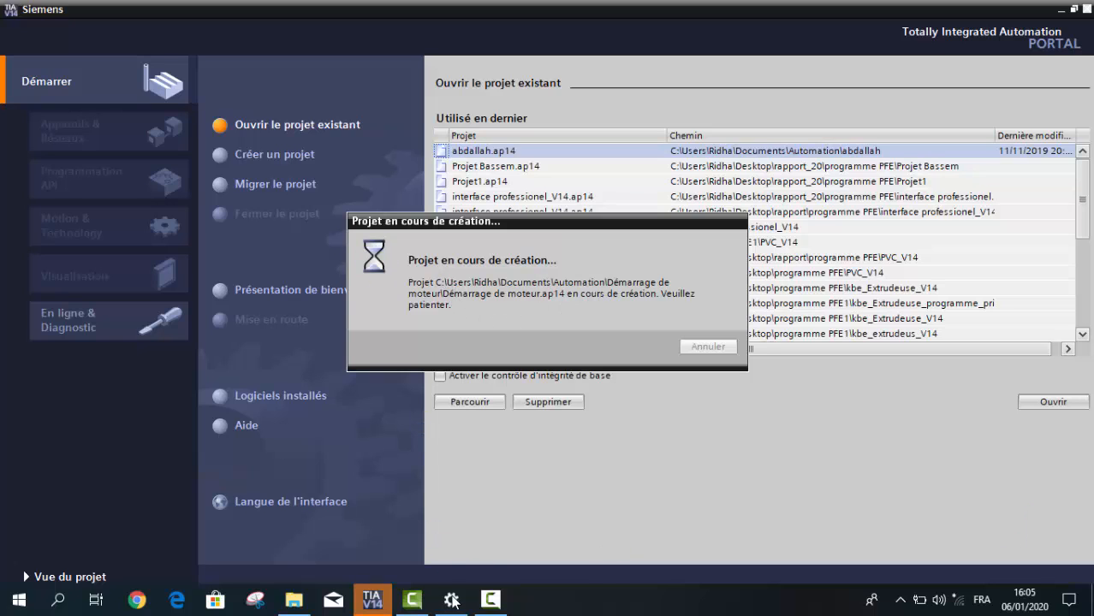
click(484, 601)
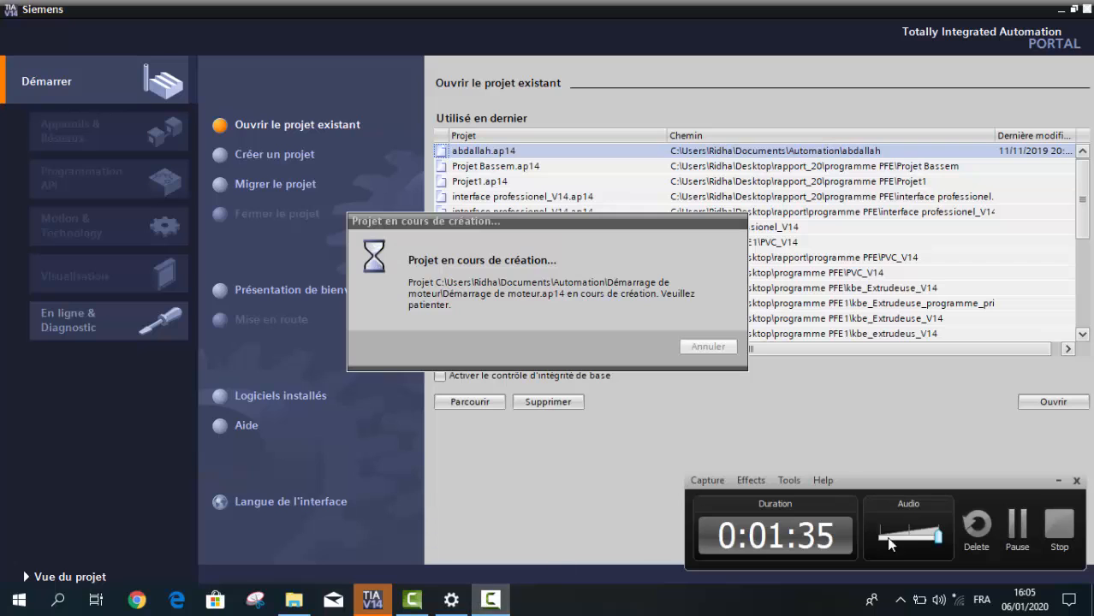
click(1014, 544)
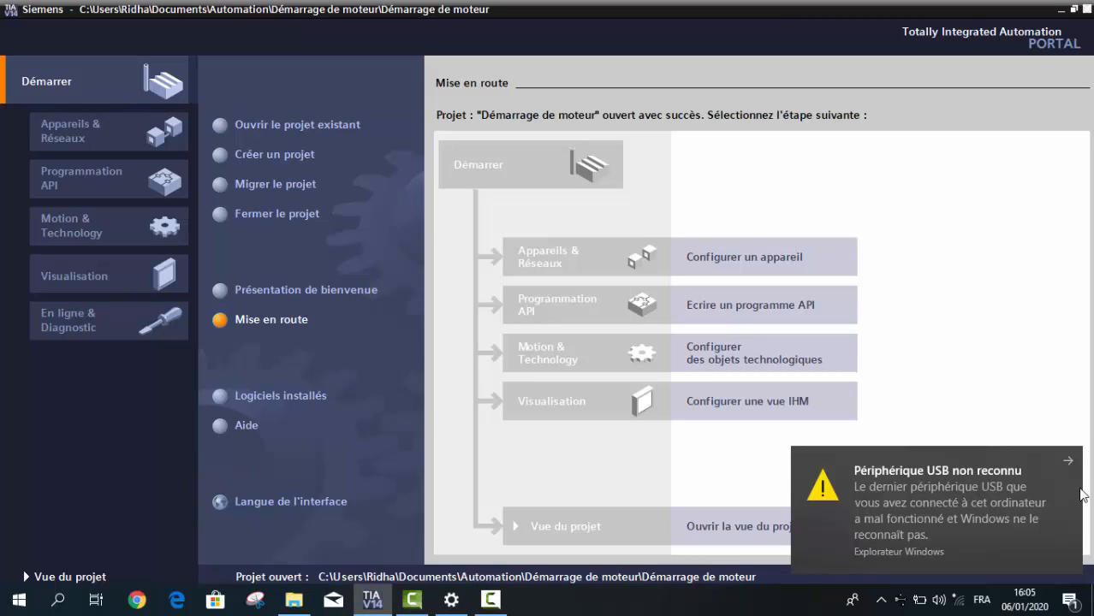
click(1071, 460)
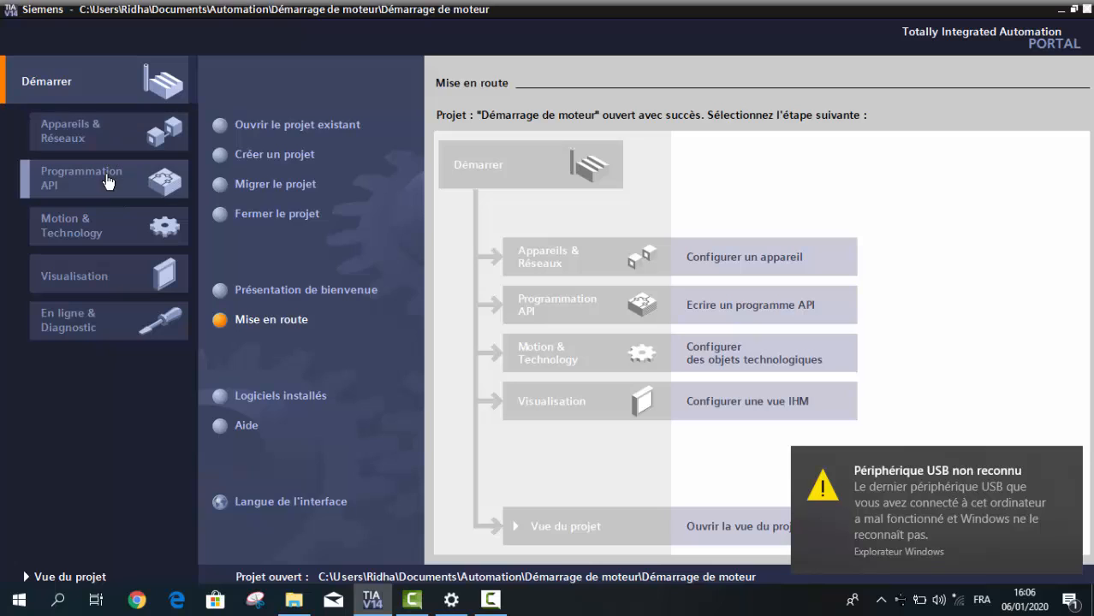
Start adding a device to the project and expand the SIMATIC S7-300 controllers down to the CPU 313C-2 DP article numbers
click(99, 137)
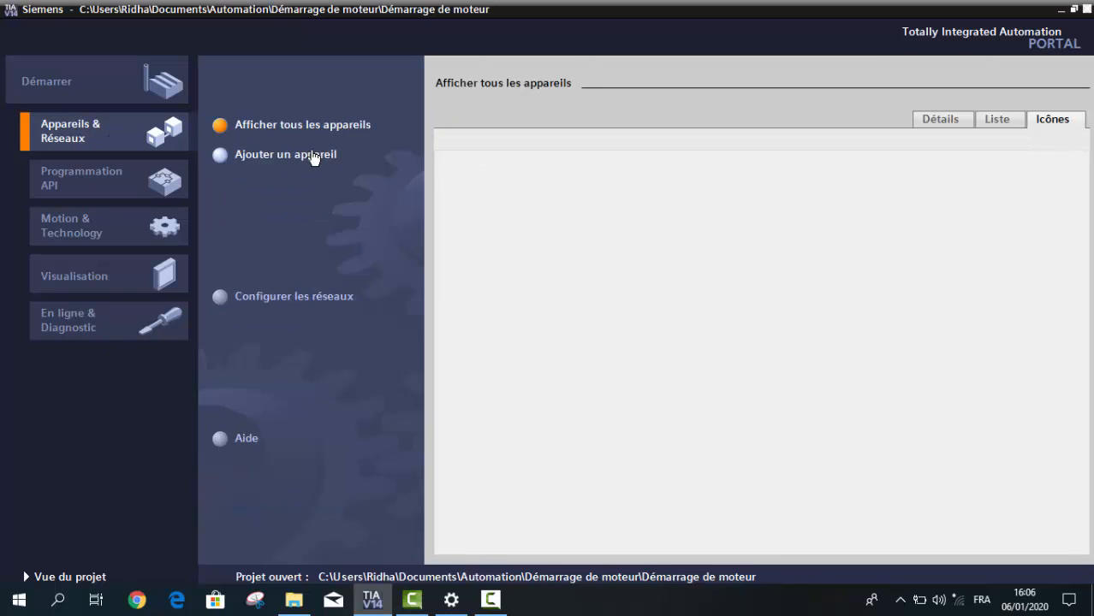
click(318, 156)
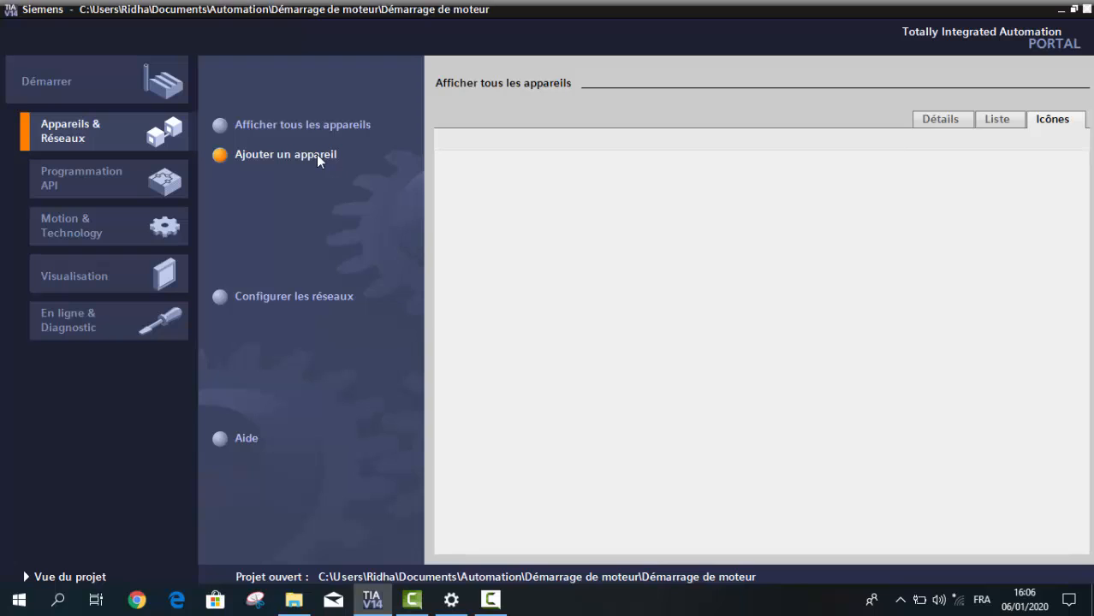
click(316, 155)
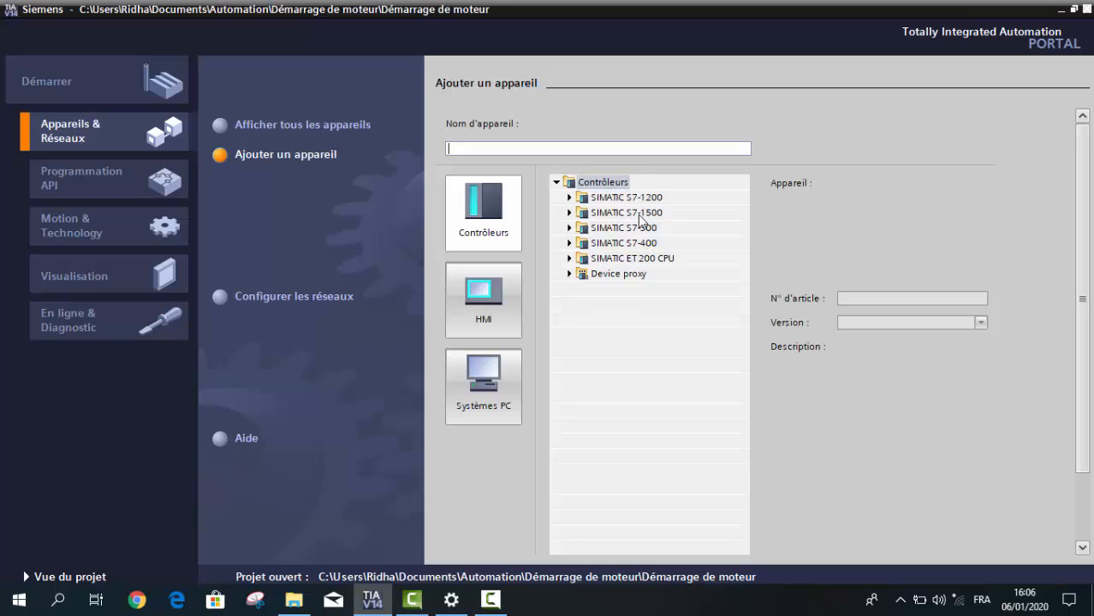
click(568, 228)
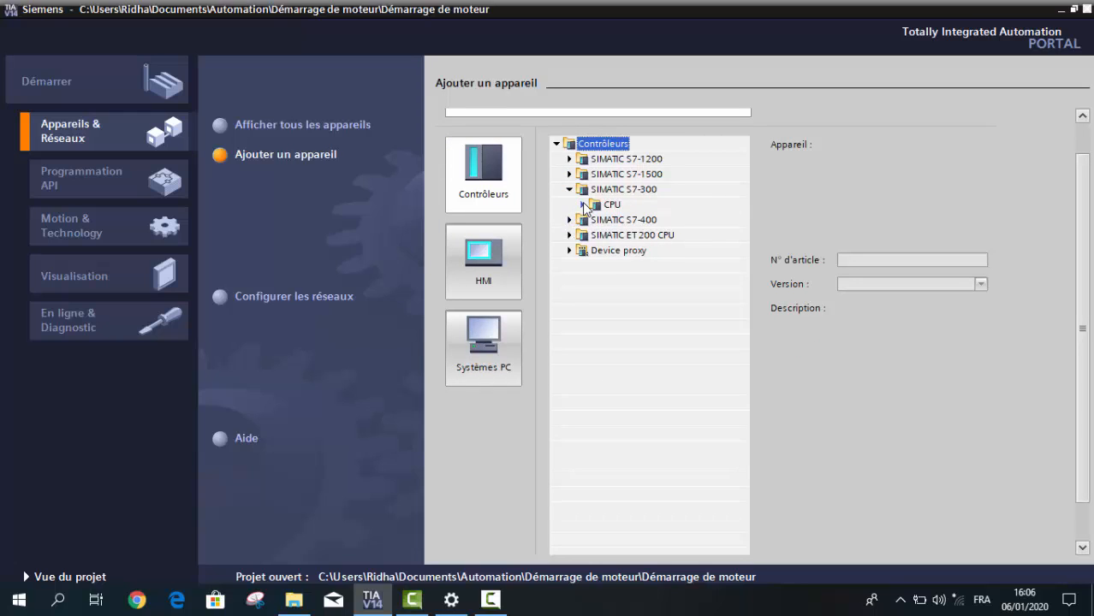
click(583, 205)
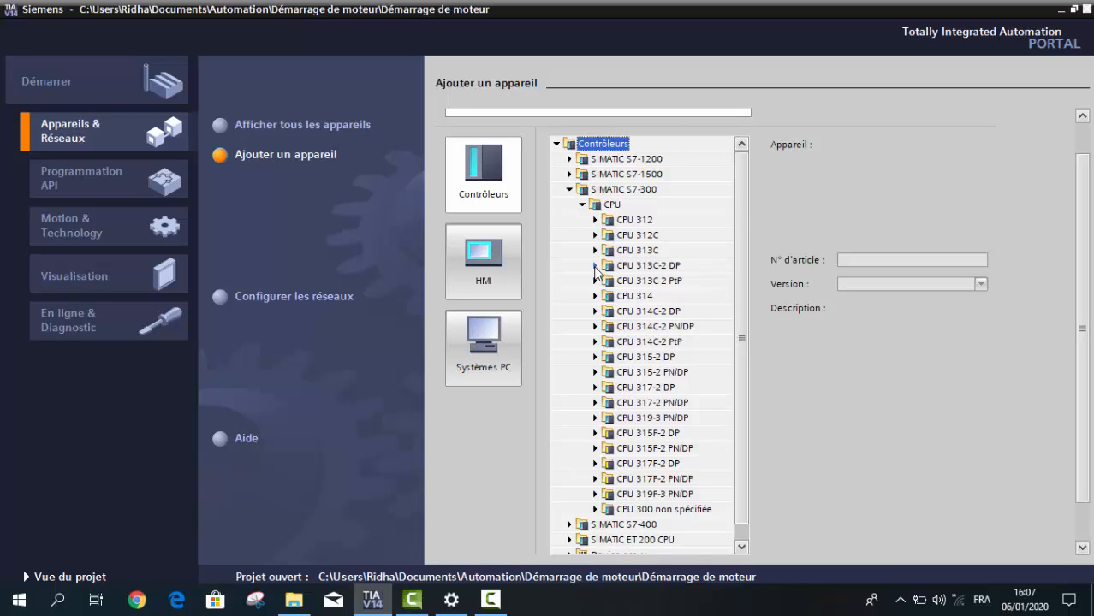
click(594, 267)
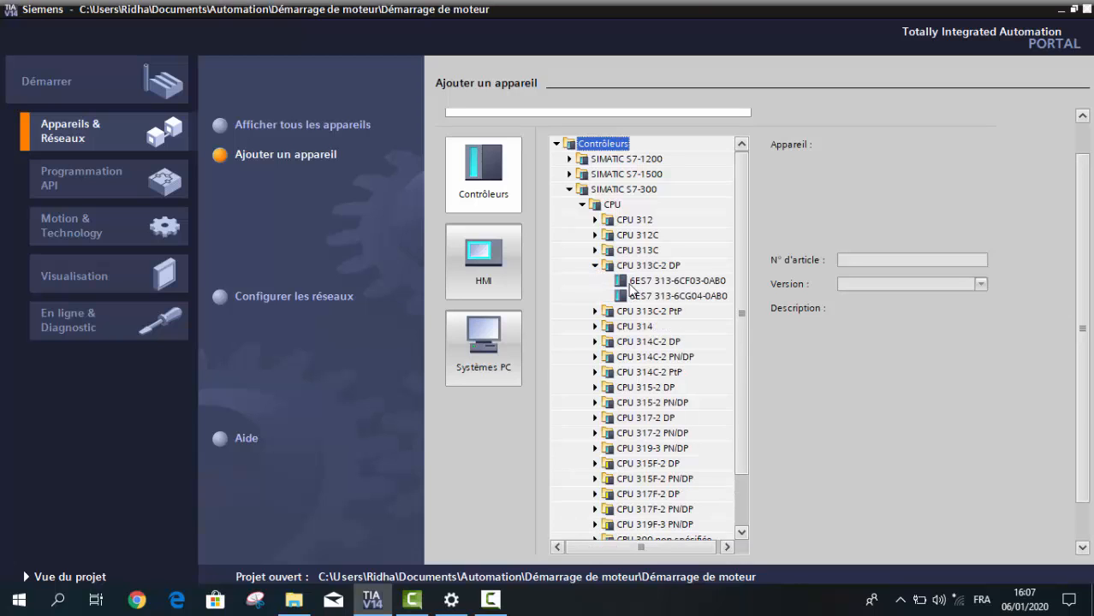
Compare the descriptions of the two CPU 313C-2 DP variants and select article 6ES7 313-6CG04-0AB0
click(629, 284)
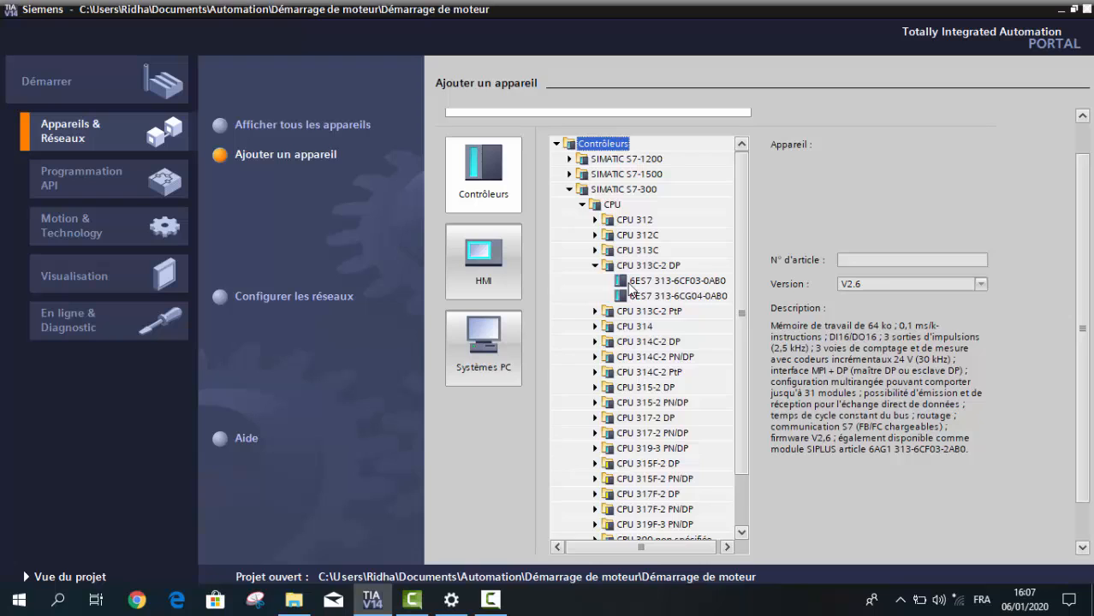
click(630, 288)
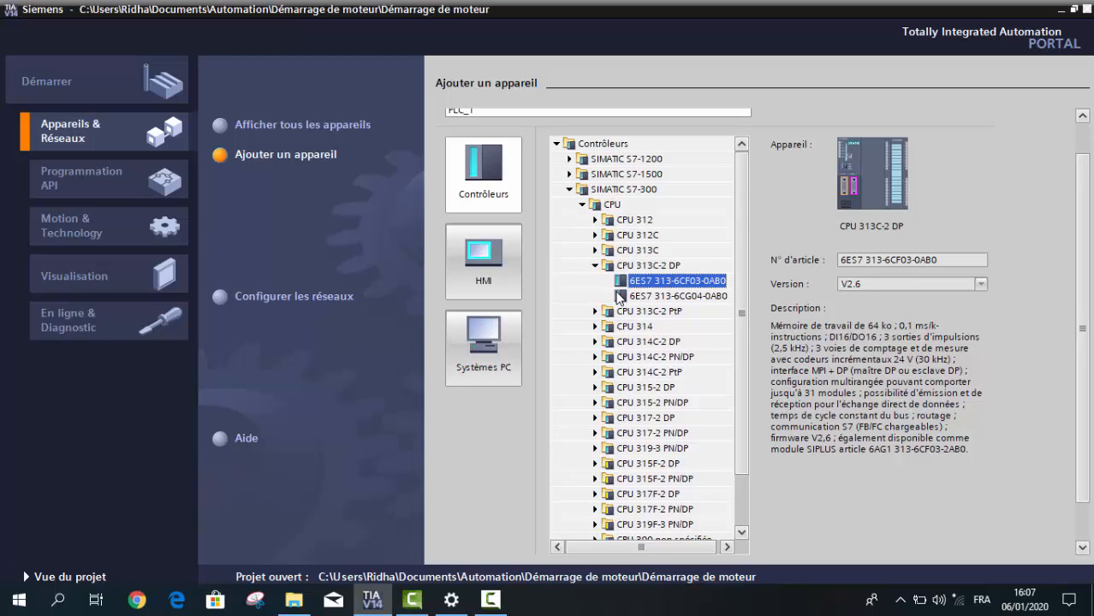
click(623, 296)
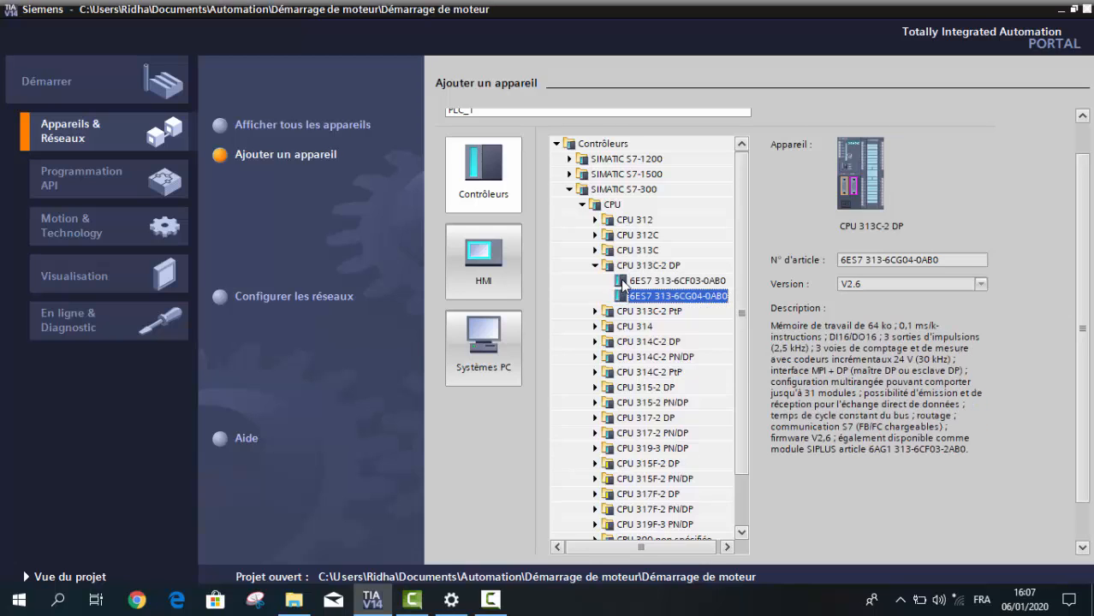
click(622, 282)
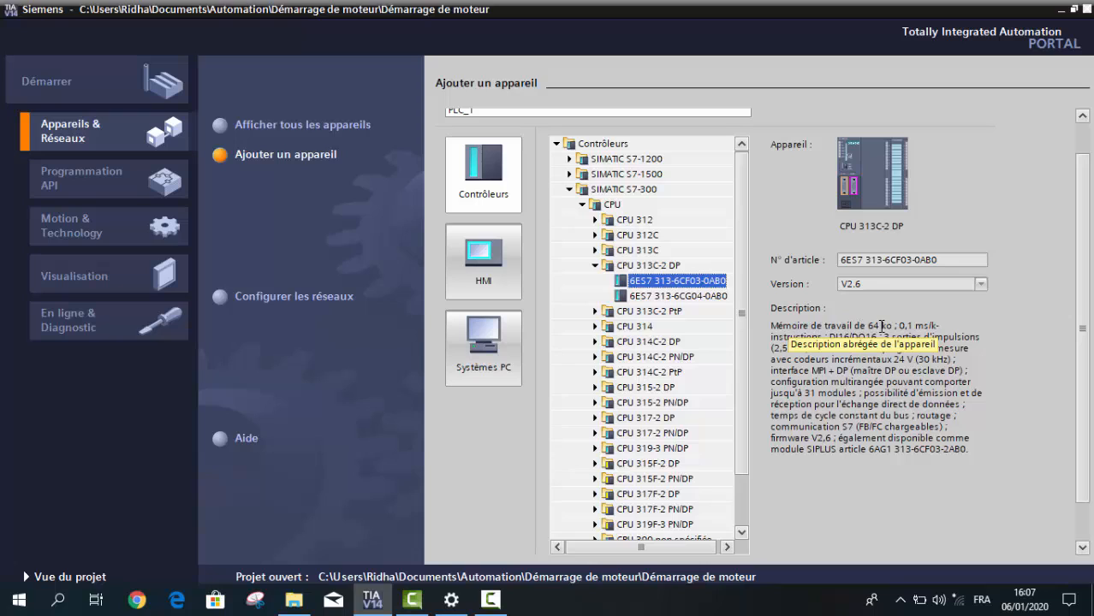
click(679, 297)
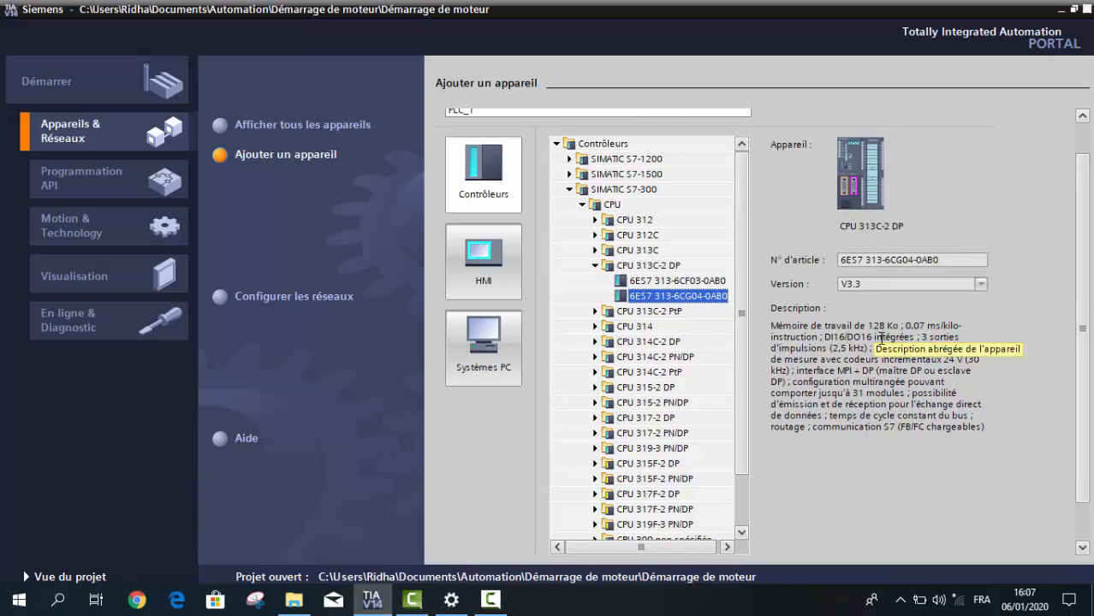
click(685, 303)
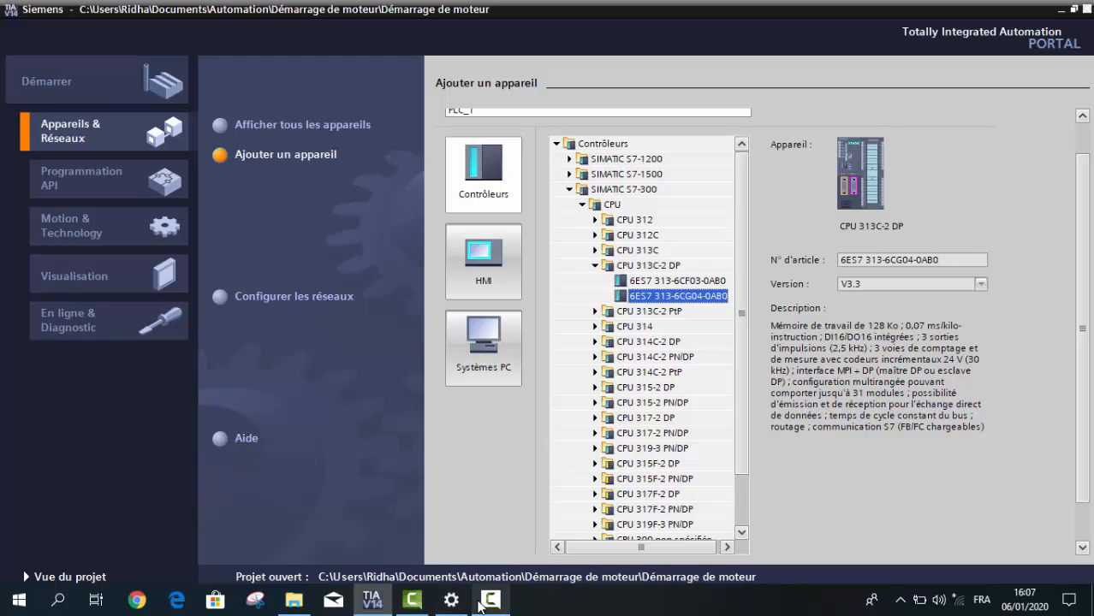
mouse_move(480, 606)
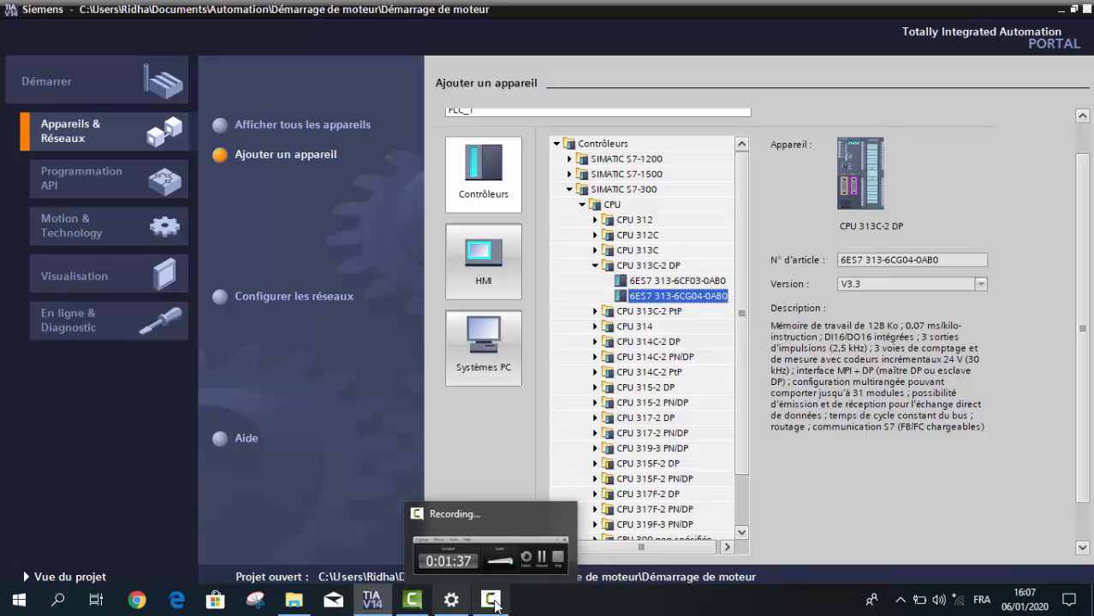
click(492, 601)
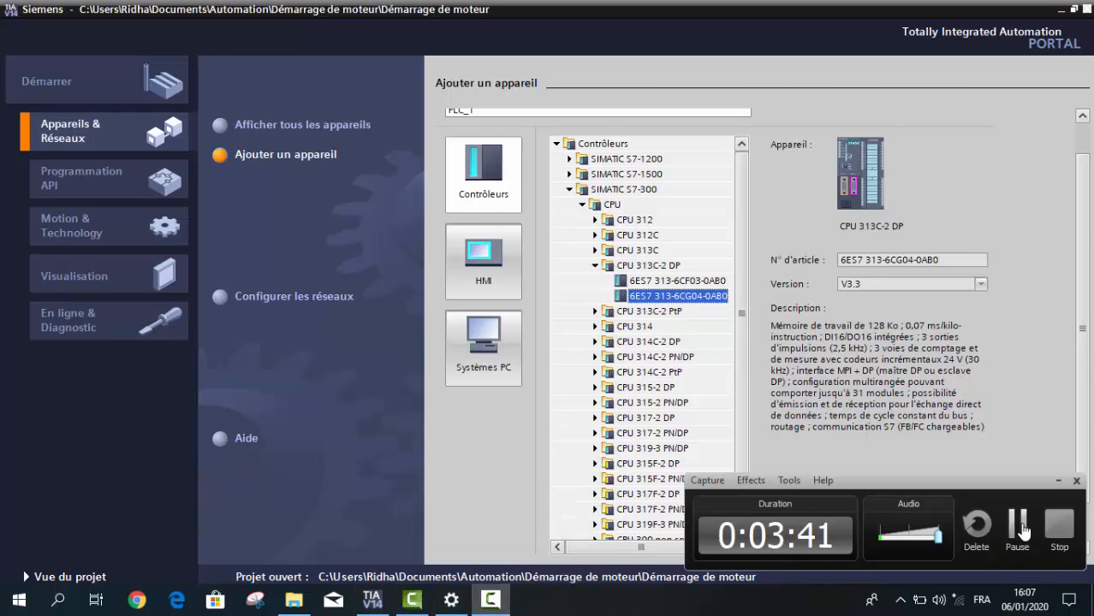
click(1020, 526)
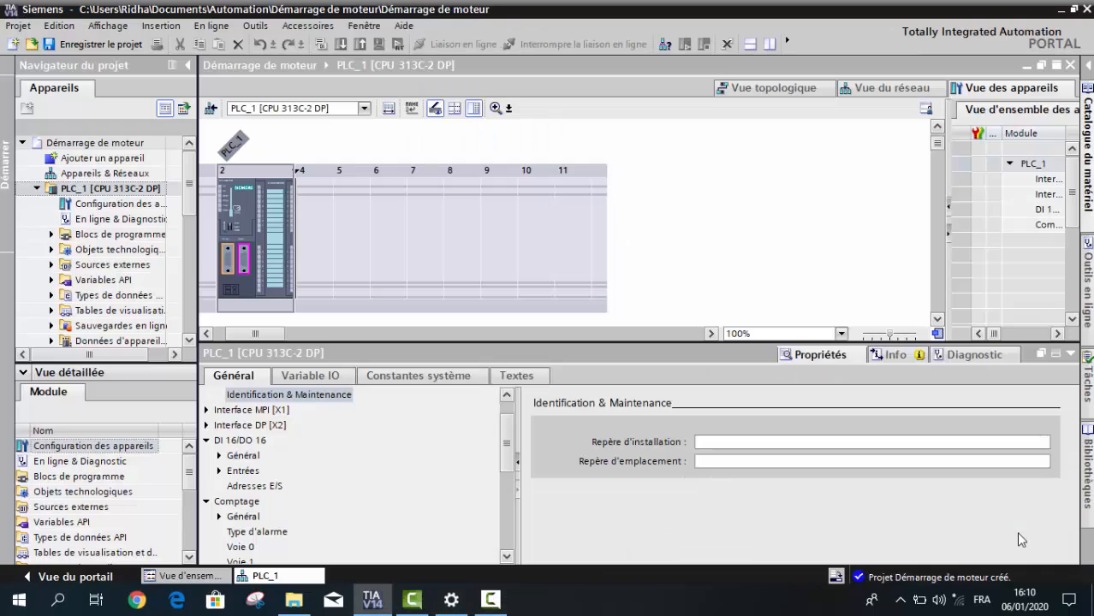
click(503, 607)
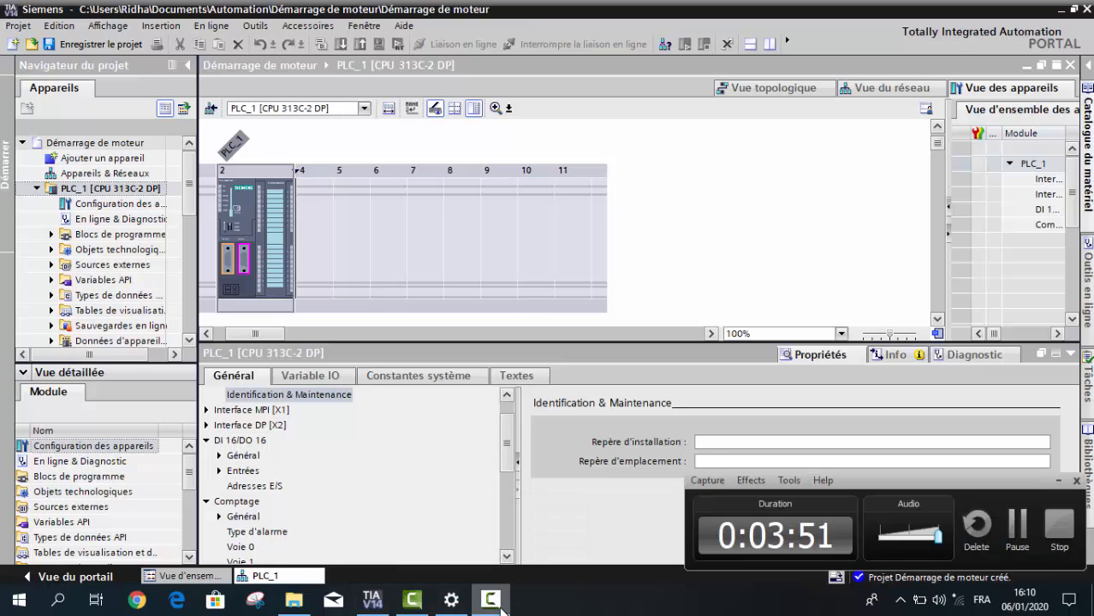
click(503, 607)
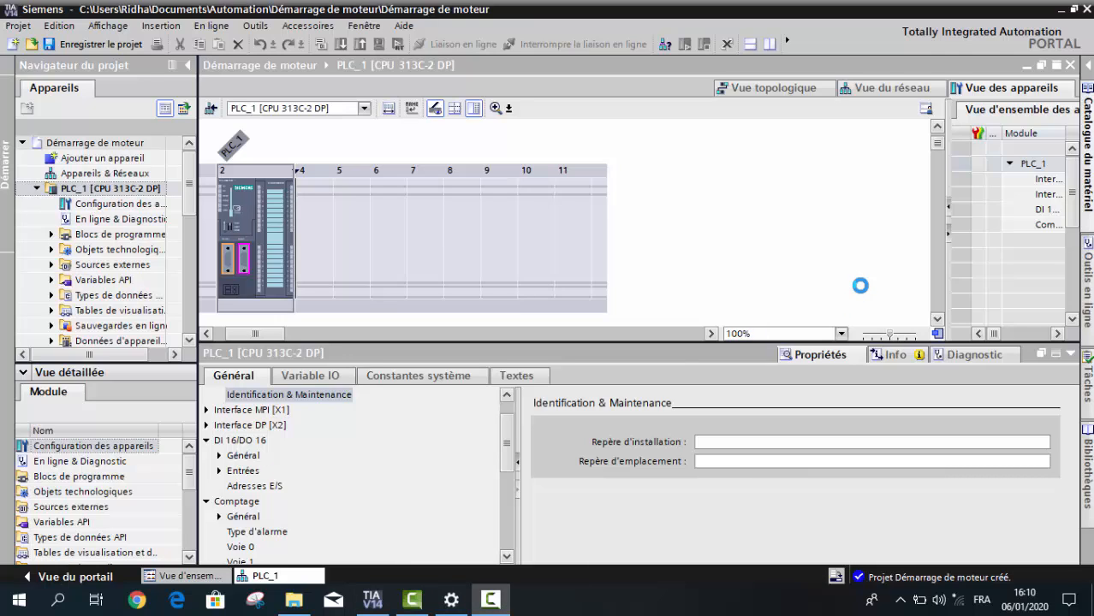
Inspect the PLC_1 rack and enlarge the device view by reducing the height of the properties area below it
click(937, 319)
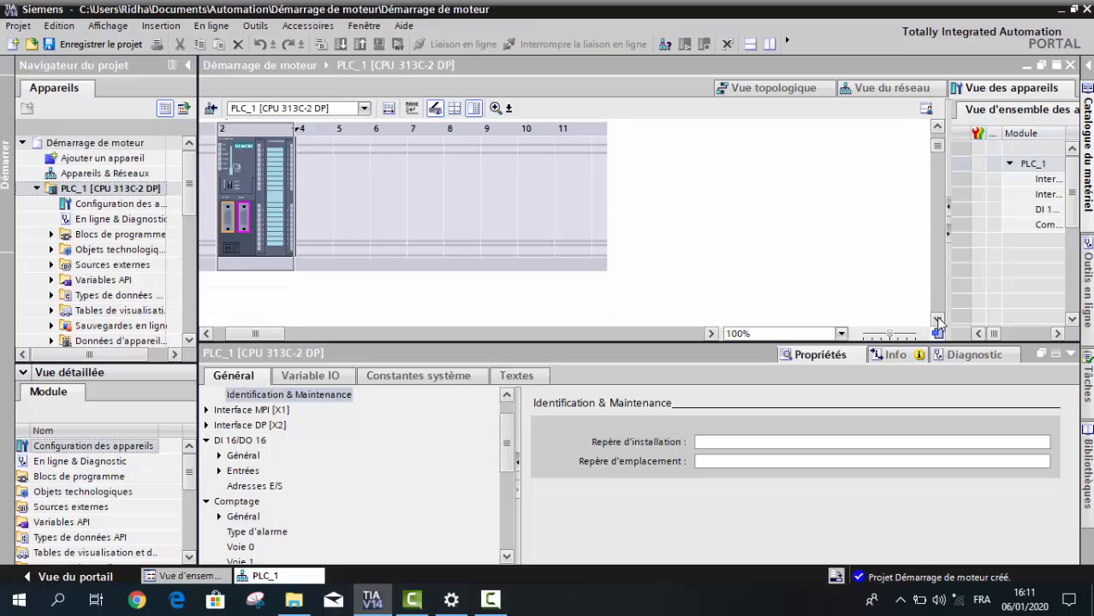
click(937, 128)
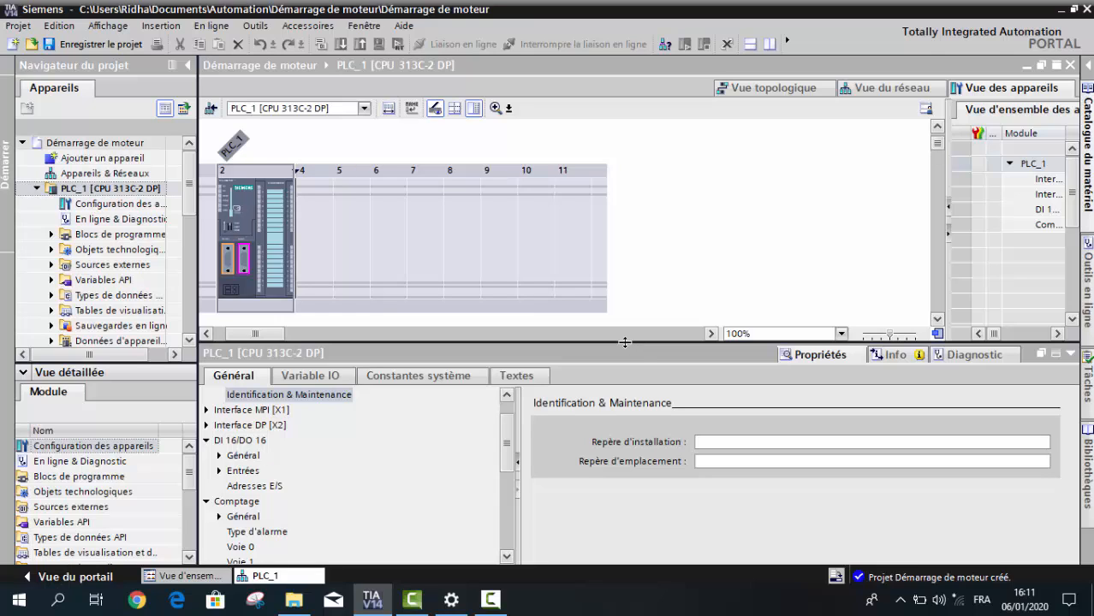
drag(625, 342, 615, 372)
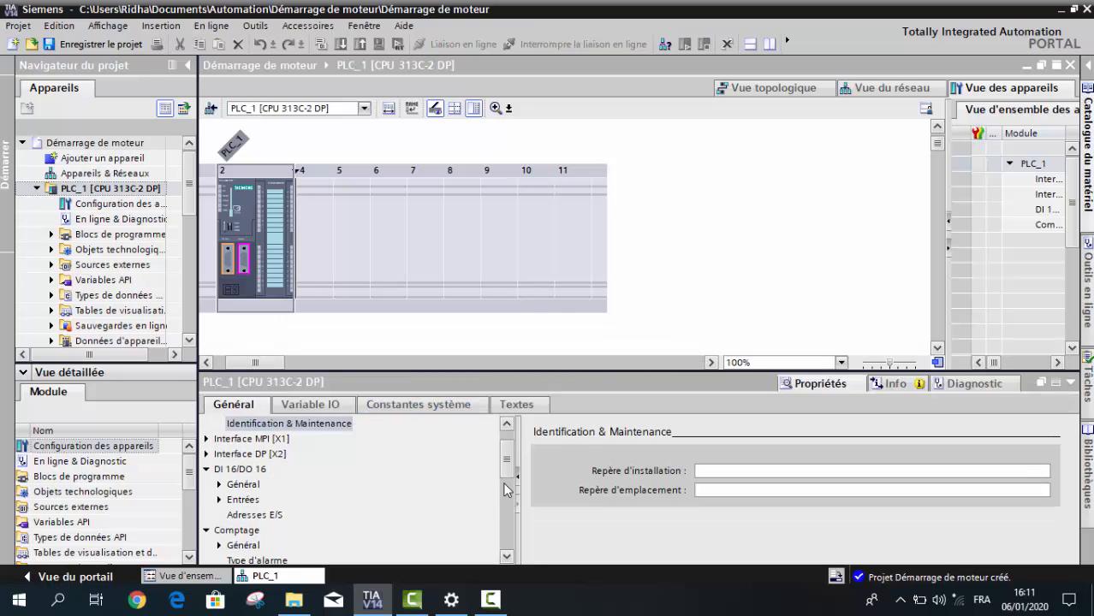
scroll(512, 459, up, 1)
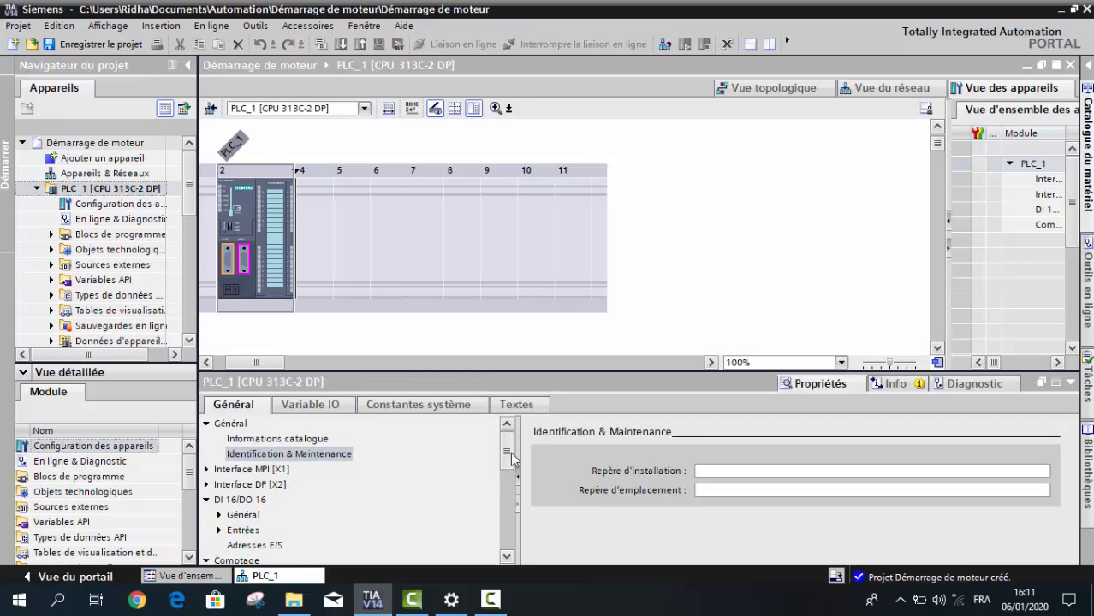
Review the catalogue information and description of the CPU 313C-2 DP in the PLC_1 properties
click(299, 440)
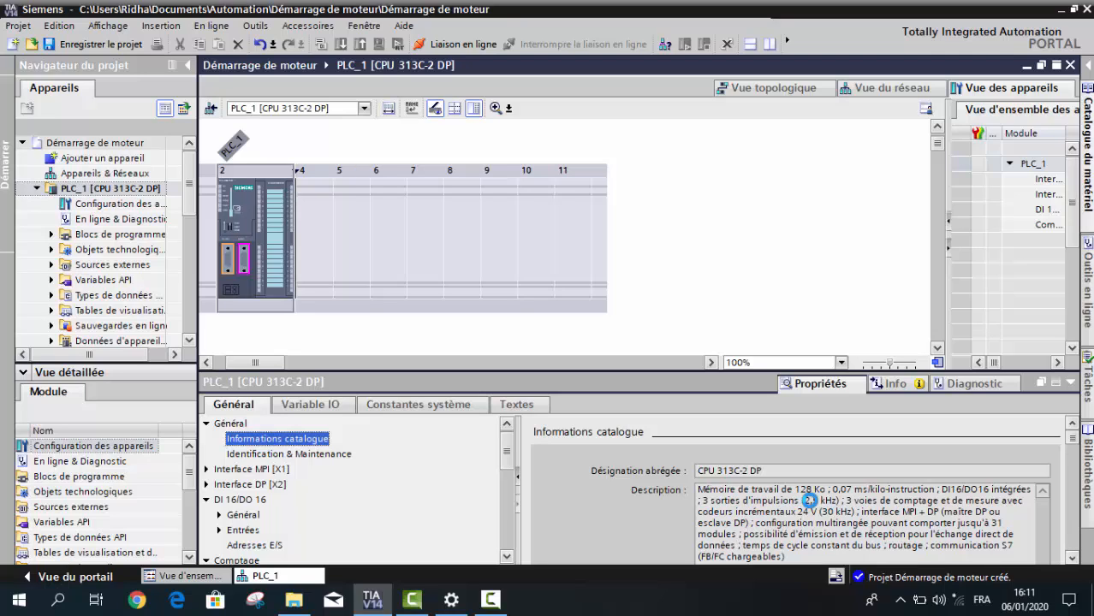
click(944, 496)
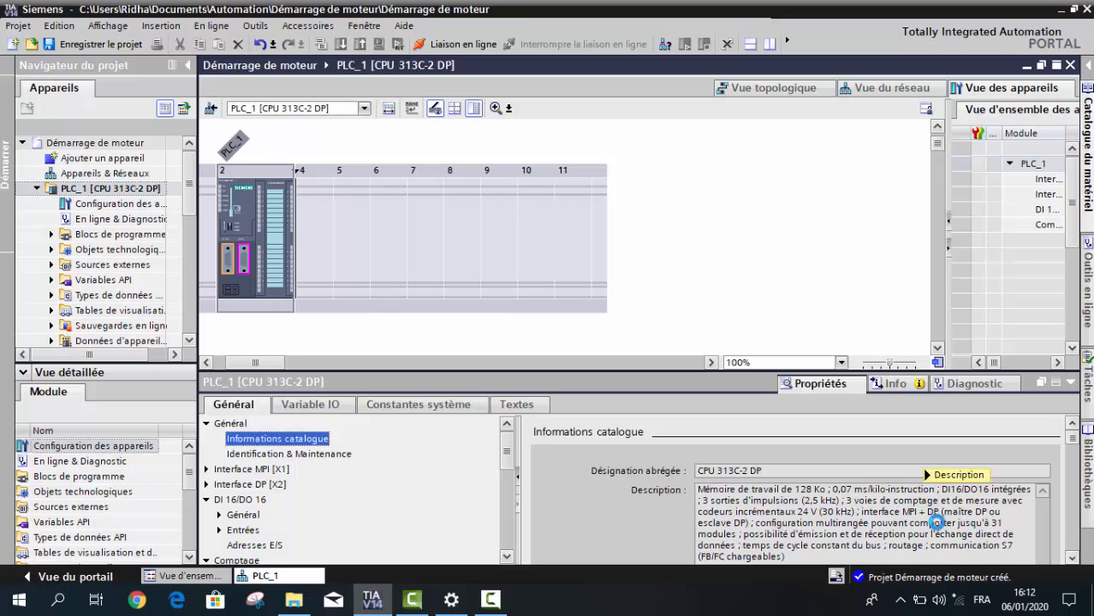
scroll(937, 523, down, 1)
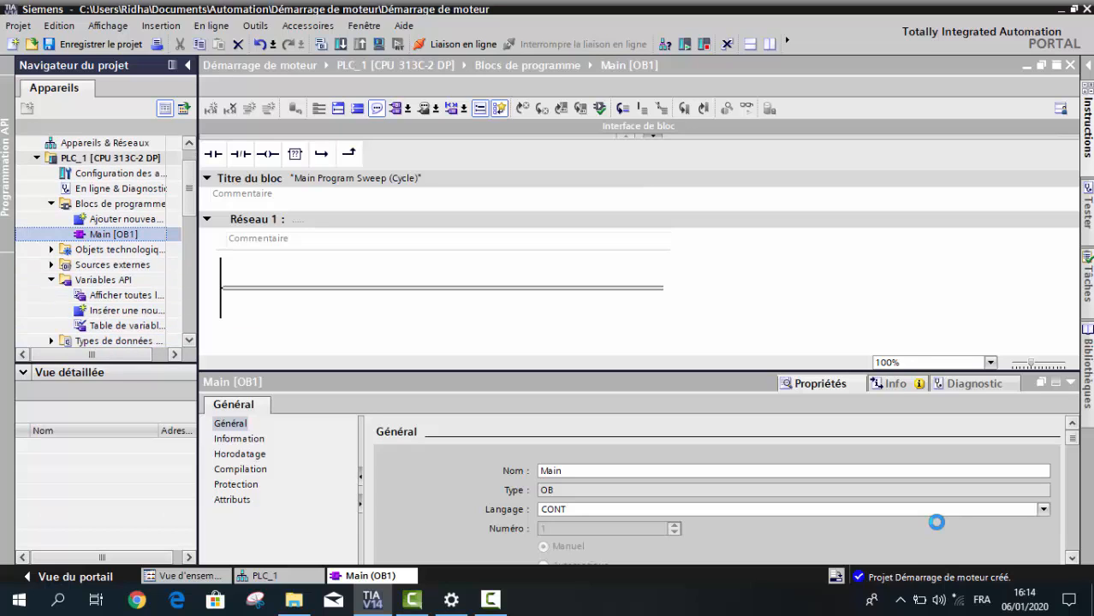
Open the standard variable table of PLC_1 and add the Bool variable "Marche" at address %I0.0
double_click(126, 327)
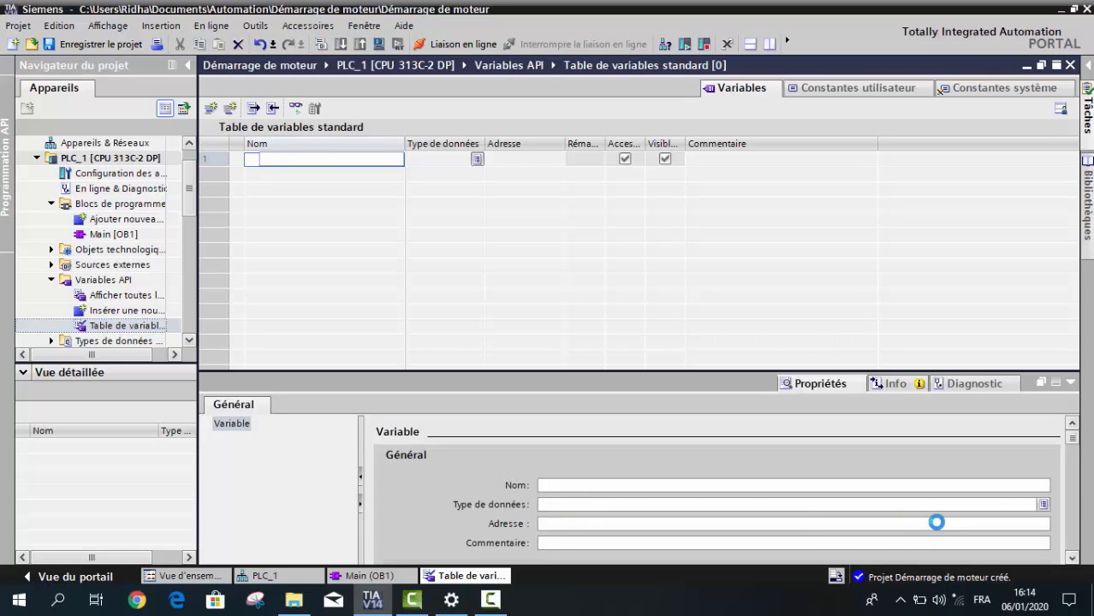
text(Marche)
key(Tab)
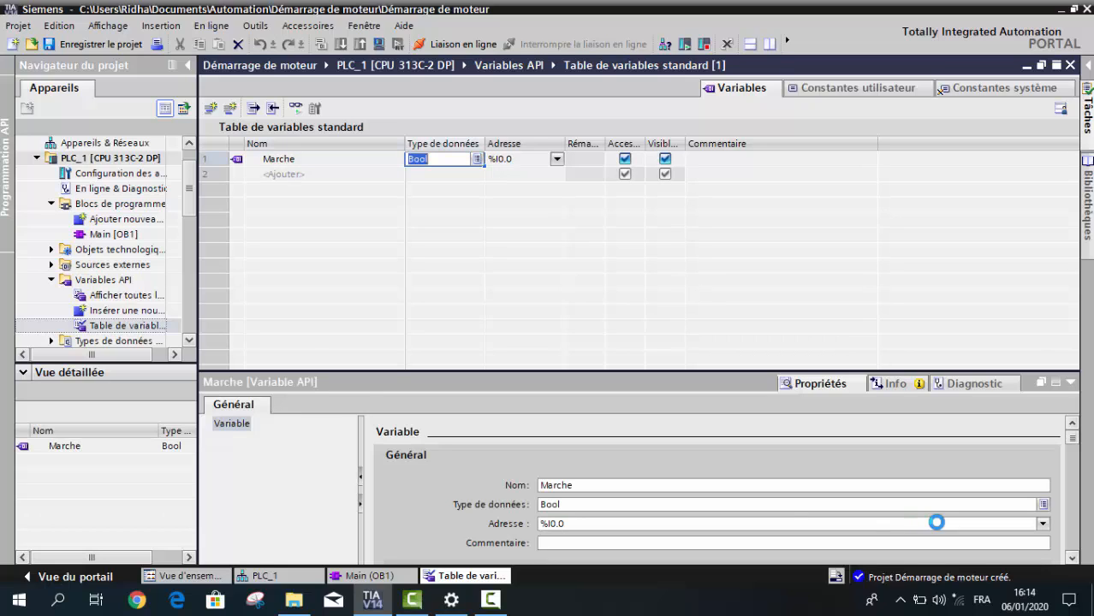
key(Tab)
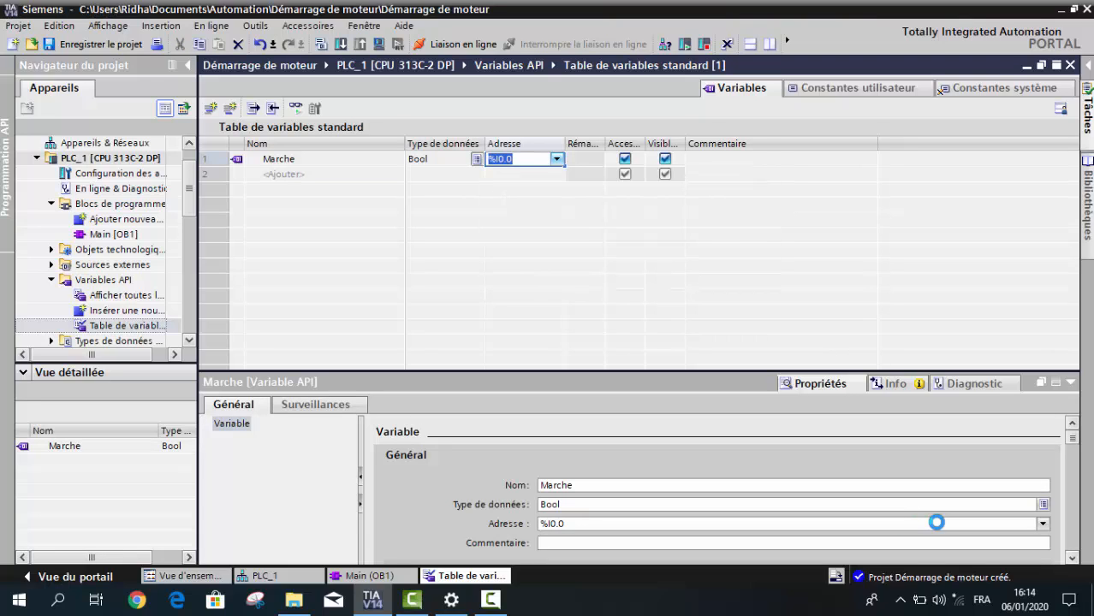
key(Return)
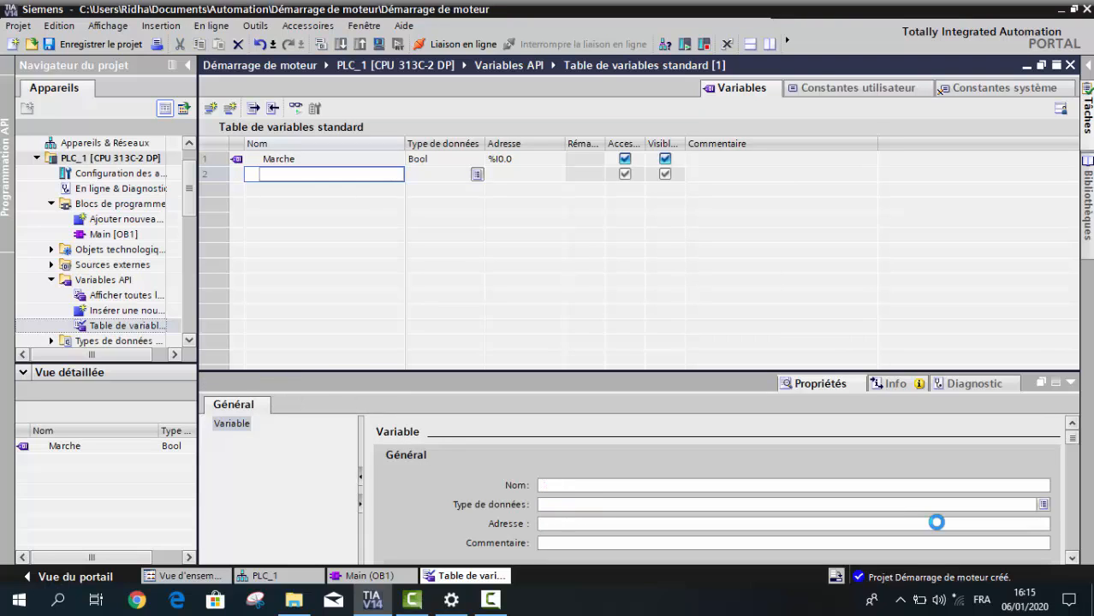
Add a second Bool variable named "Arret" at address %I0.1 to the standard variable table
text(rret)
text(A)
key(Return)
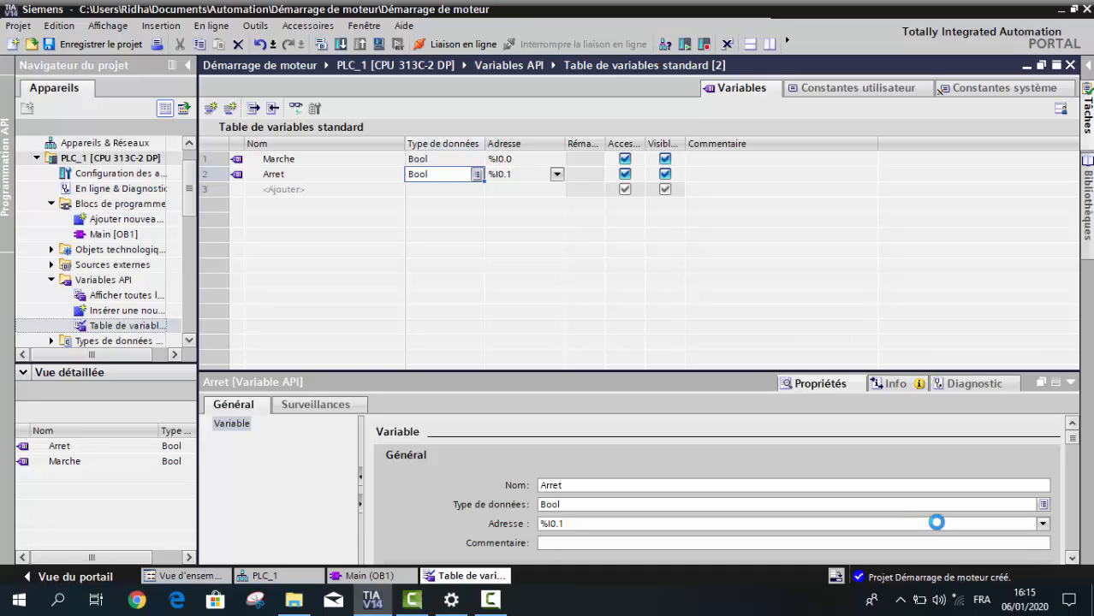
key(Return)
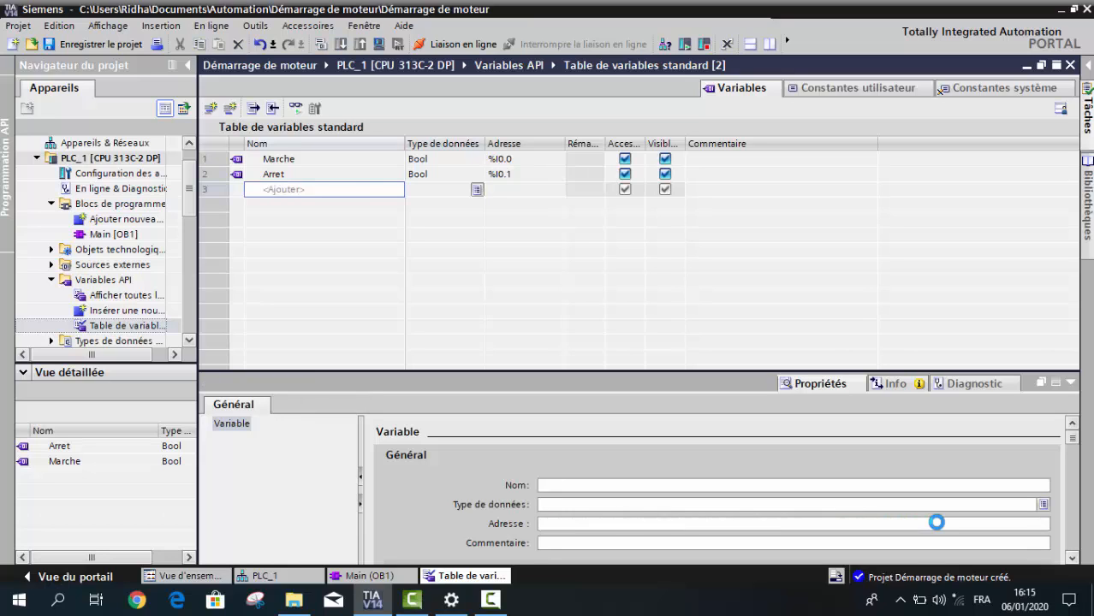
Add a third Bool variable named "méoriser" and set its address to %M0.0
key(Return)
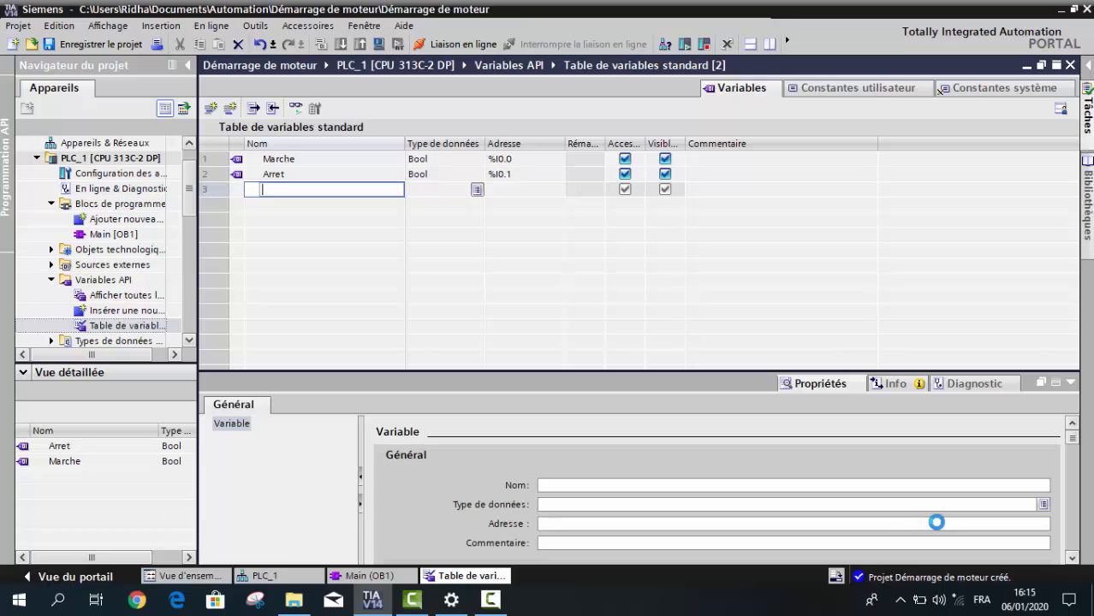
text(méoriser)
key(Tab)
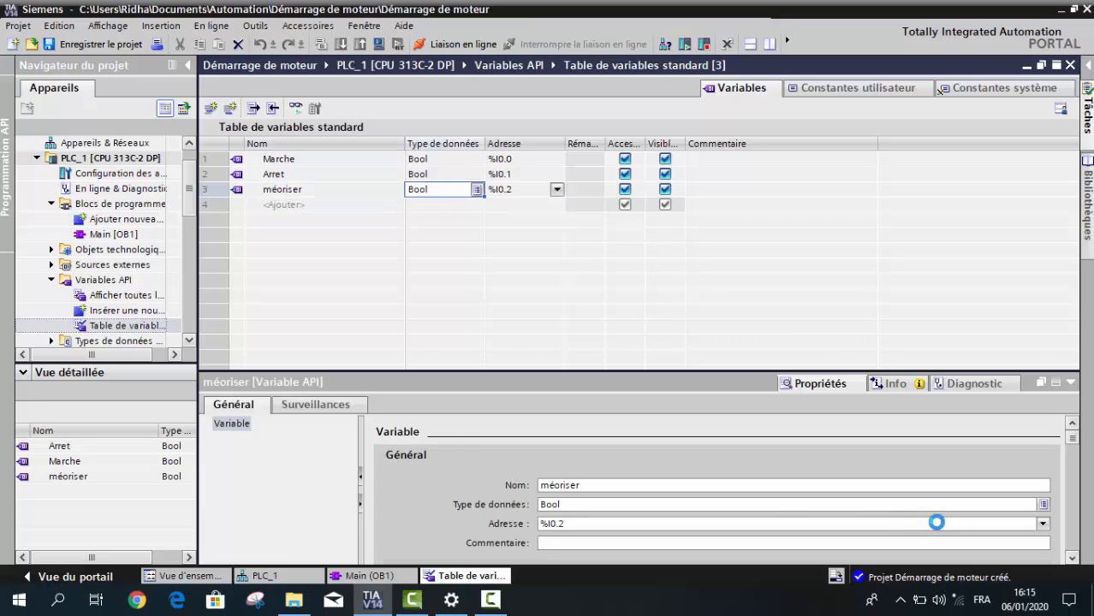
key(Tab)
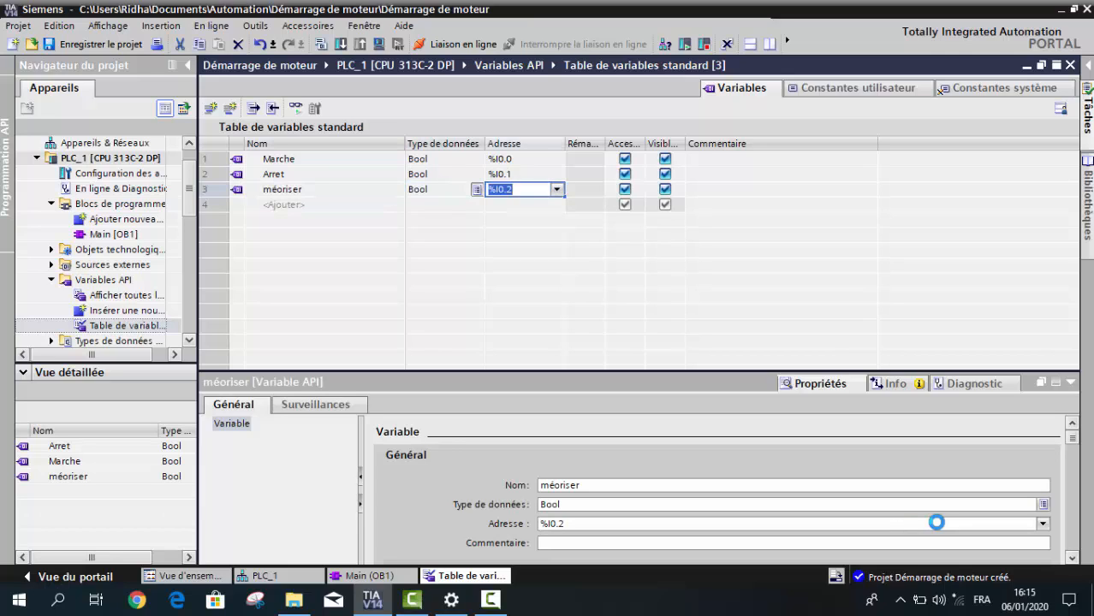
text(M0)
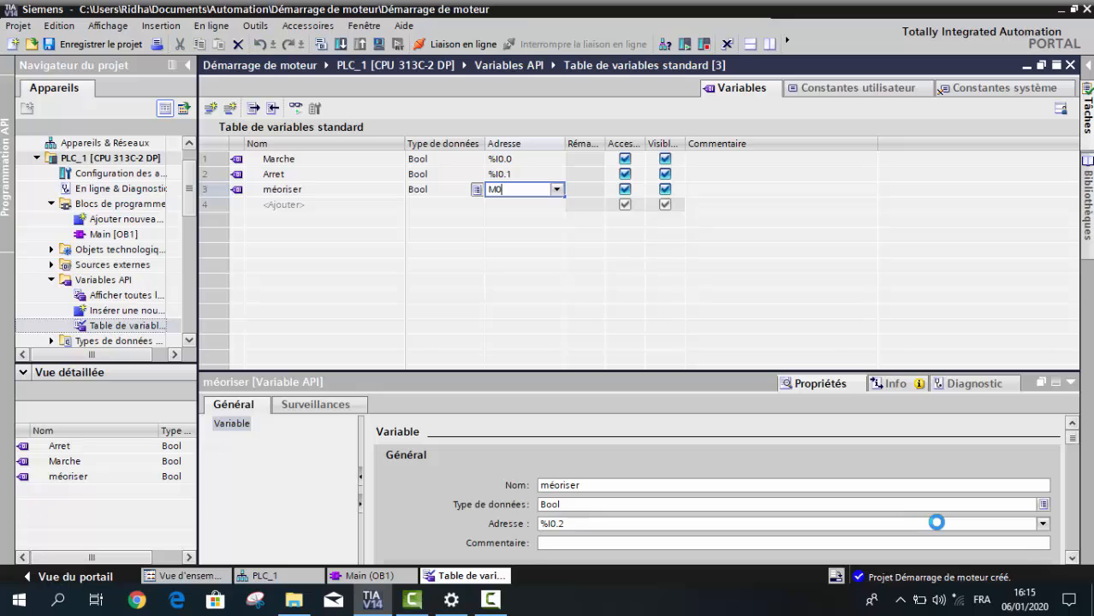
text(.0)
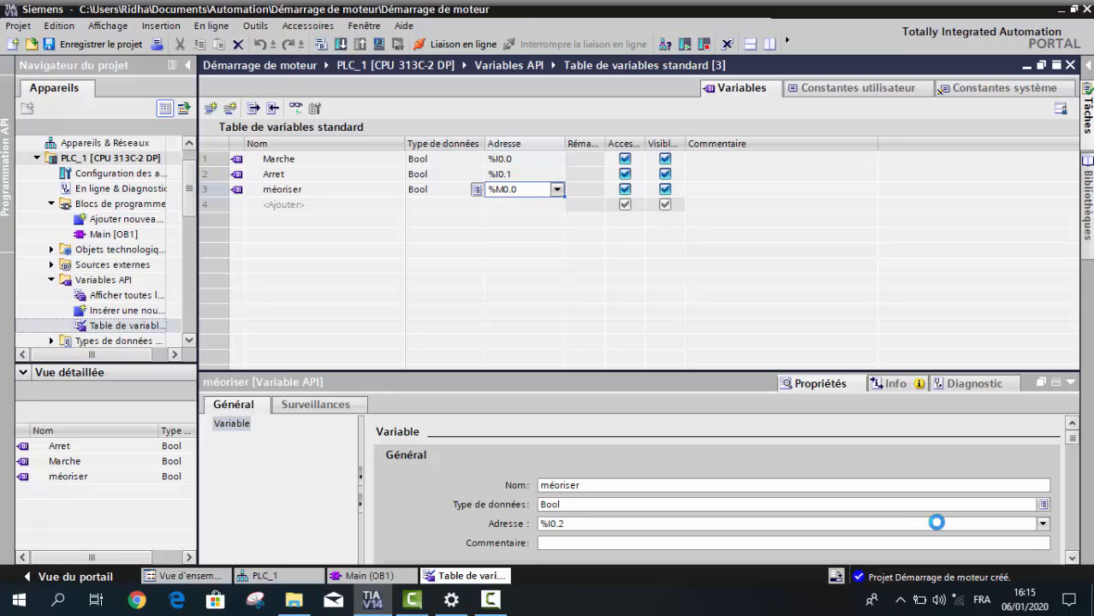
key(Return)
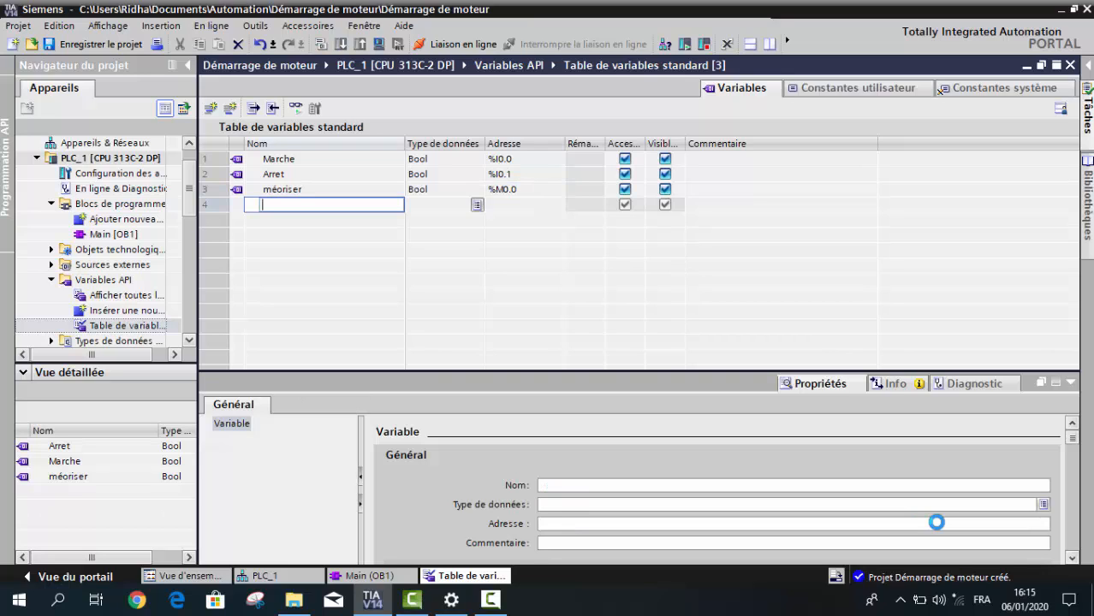
Add a fourth Bool variable named "Moteur" and set its address to the output %Q0.0
text(Moteur)
key(Return)
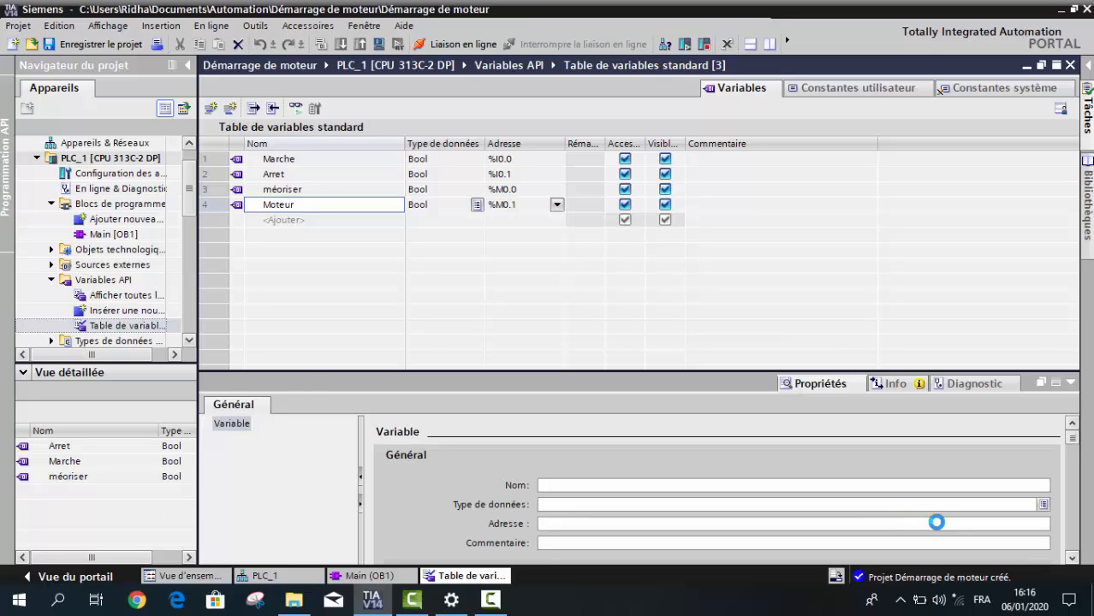
key(Tab)
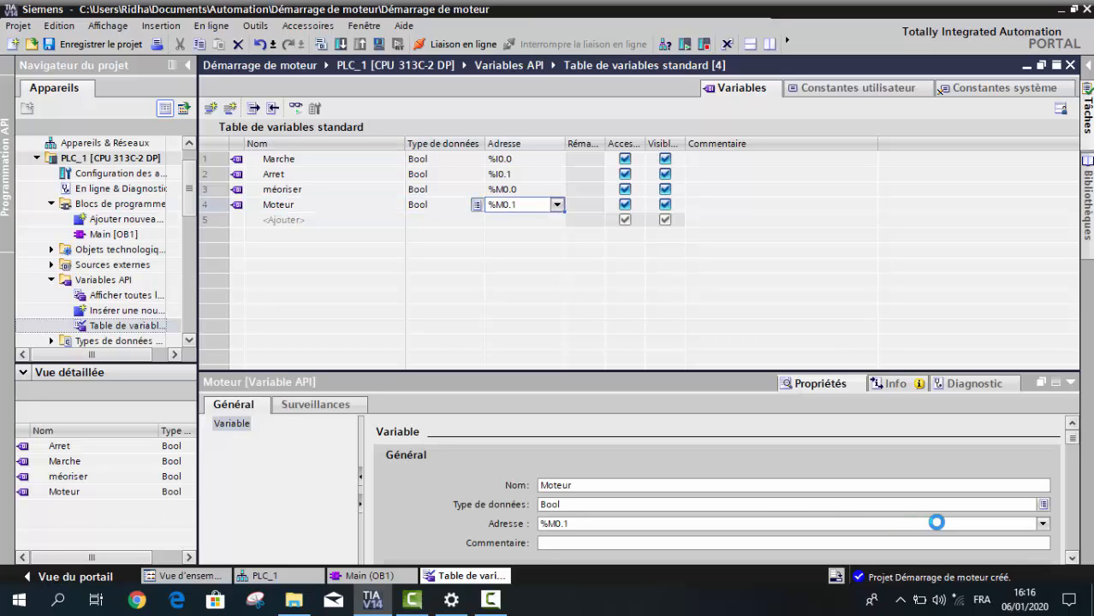
key(Return)
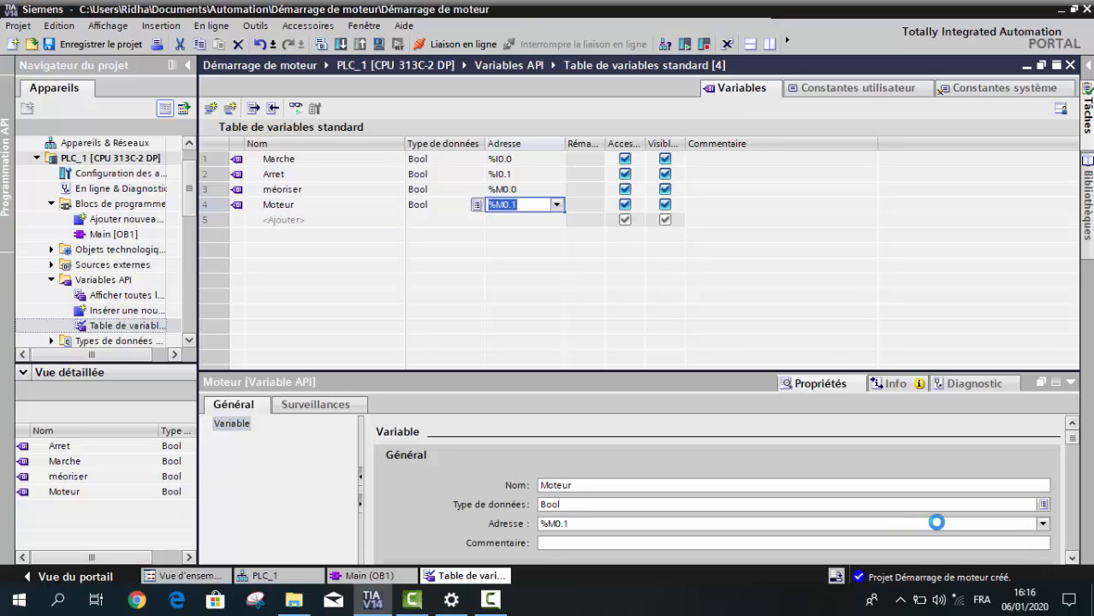
text(Q)
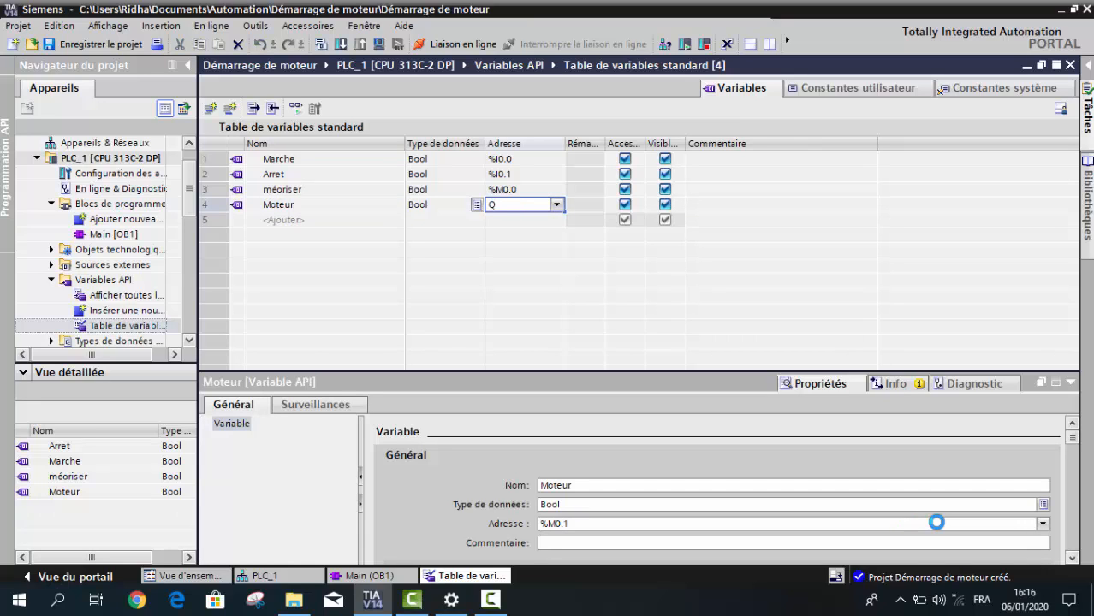
text(0.0)
key(Left)
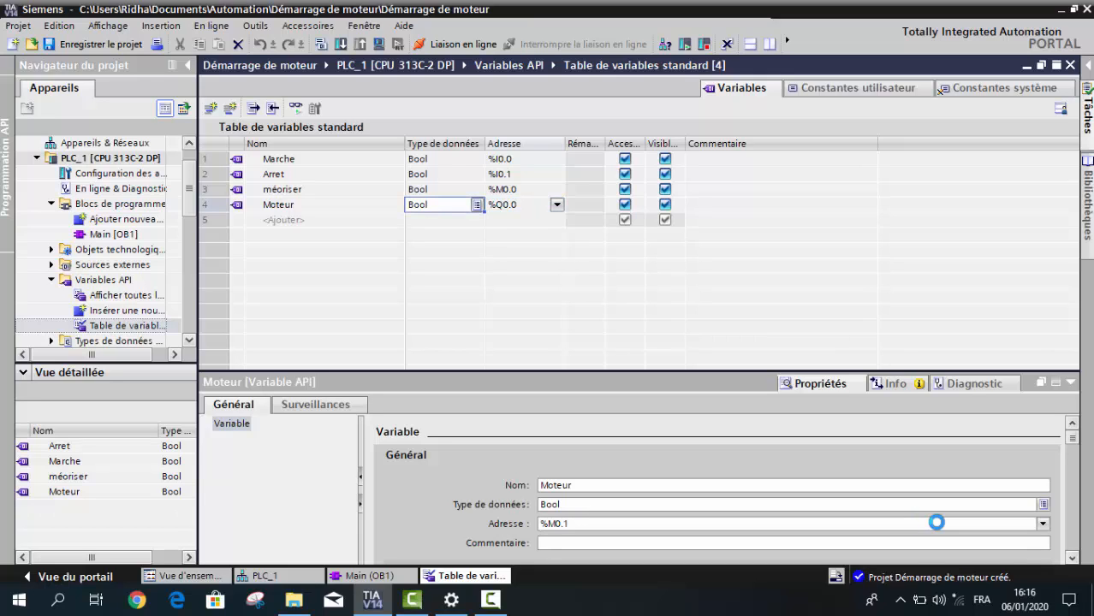